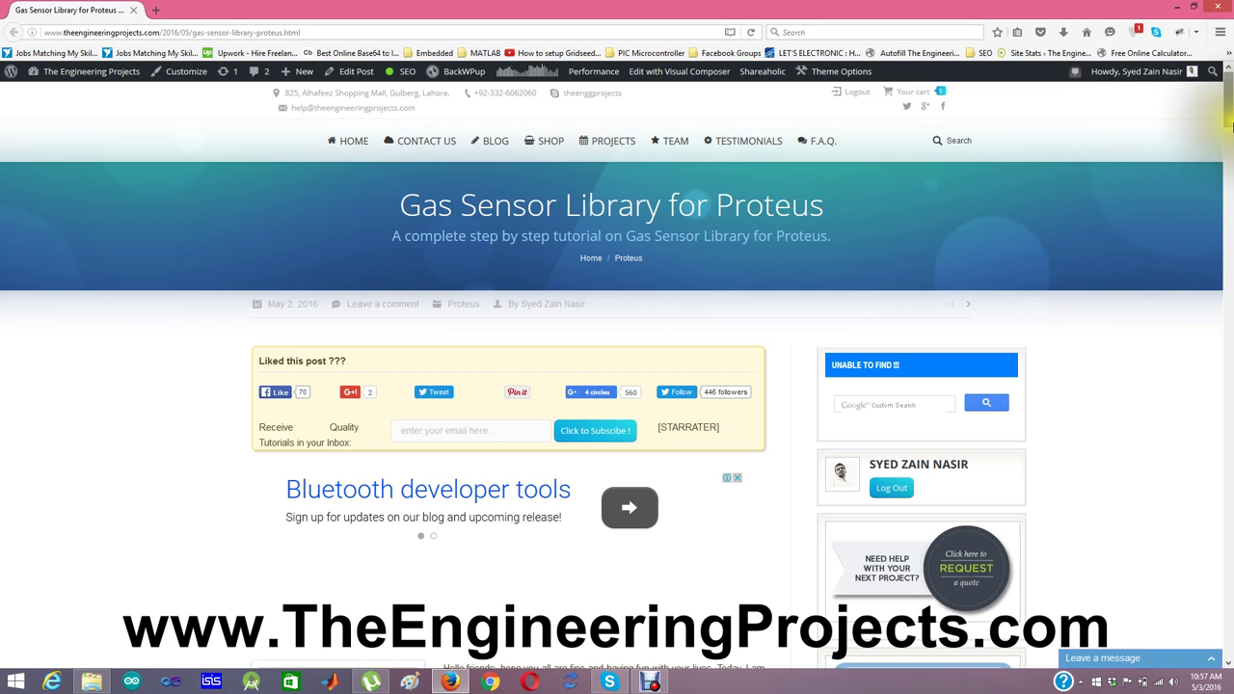
Step: Scroll the Gas Sensor Library for Proteus article down to its list of MQ-2 to MQ-9 sensors
{"action": "left_click_drag", "start_coordinate": [1229, 110], "coordinate": [1229, 145]}
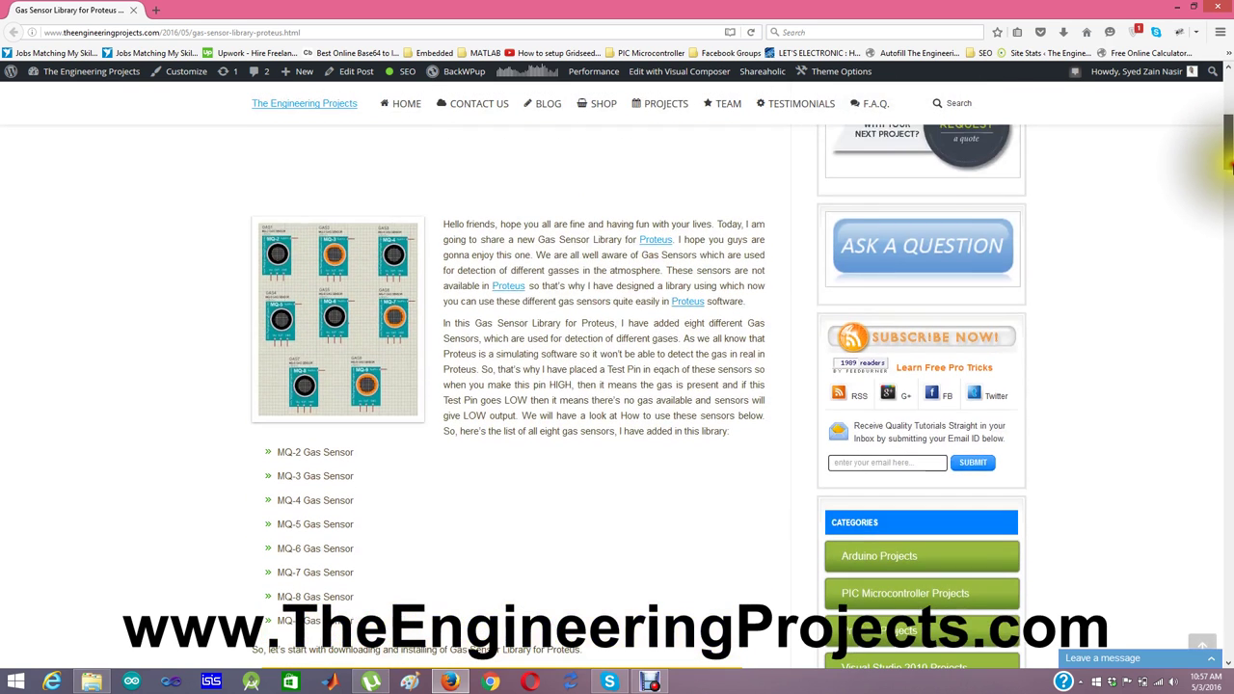
Step: Open the enlarged image showing the eight MQ gas-sensor parts, GAS1 to GAS8
{"action": "left_click", "coordinate": [366, 344]}
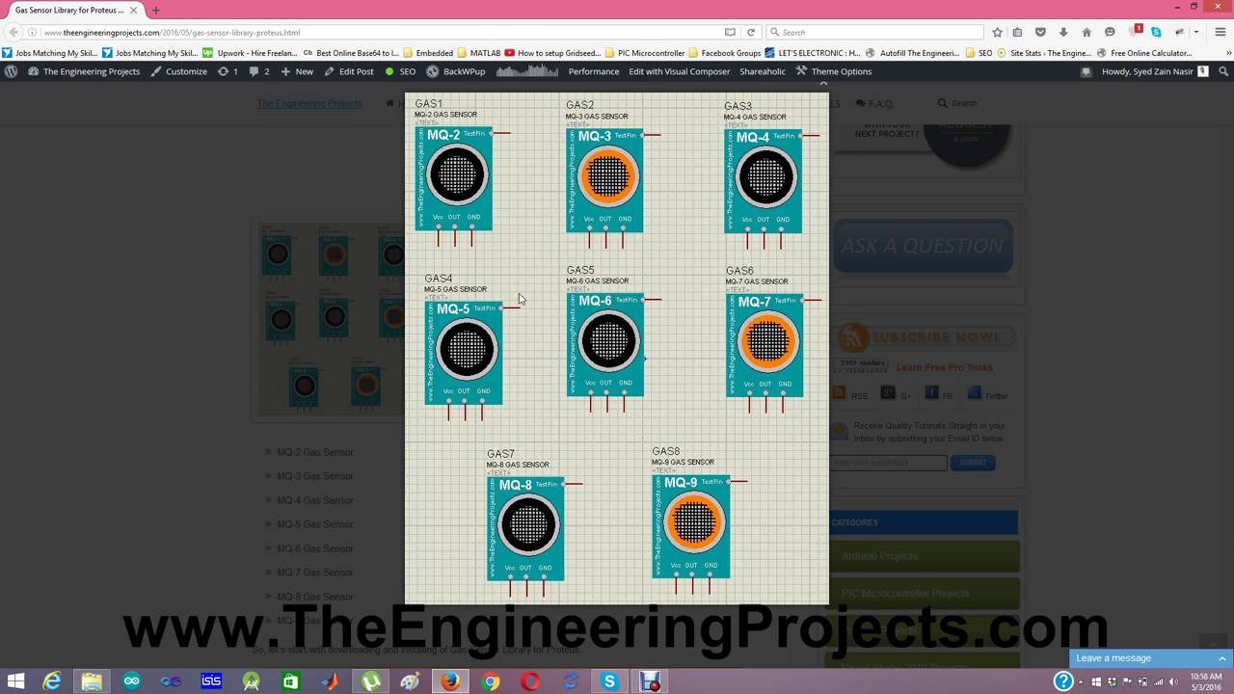
Step: Close the image, download Gas Sensor Library for Proteus.rar through IDM, and open it in WinRAR
{"action": "left_click", "coordinate": [202, 437]}
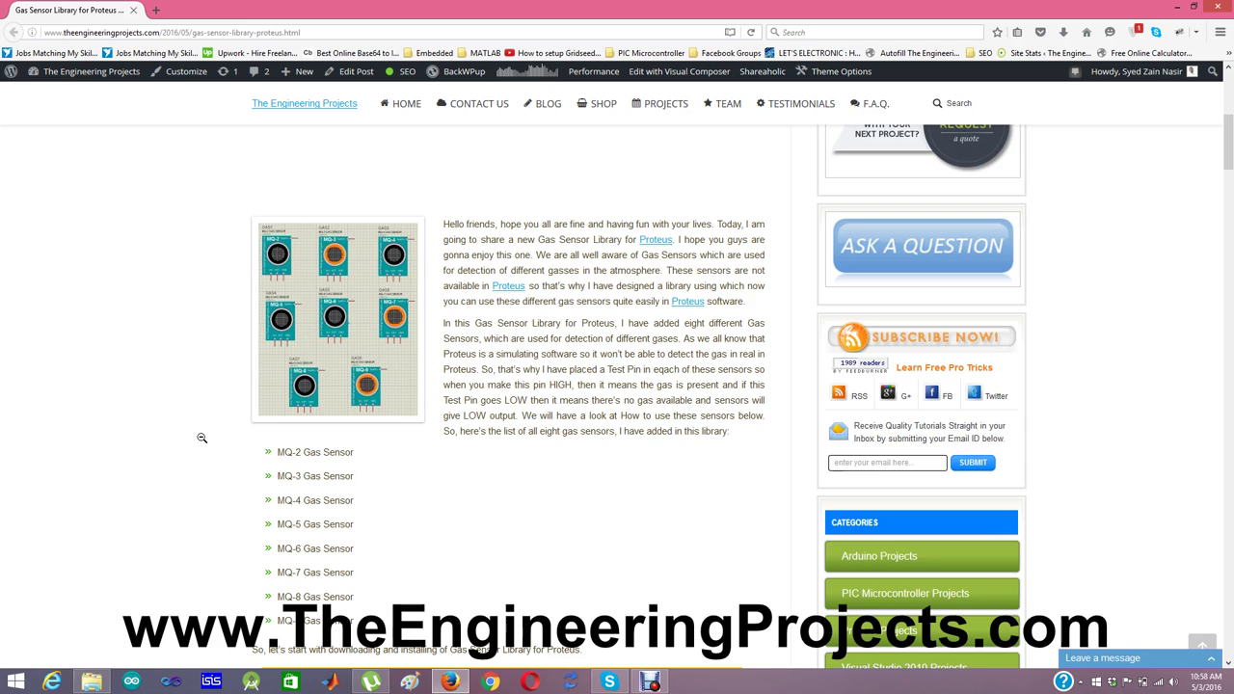
{"action": "scroll", "coordinate": [202, 438], "scroll_direction": "down", "scroll_amount": 3}
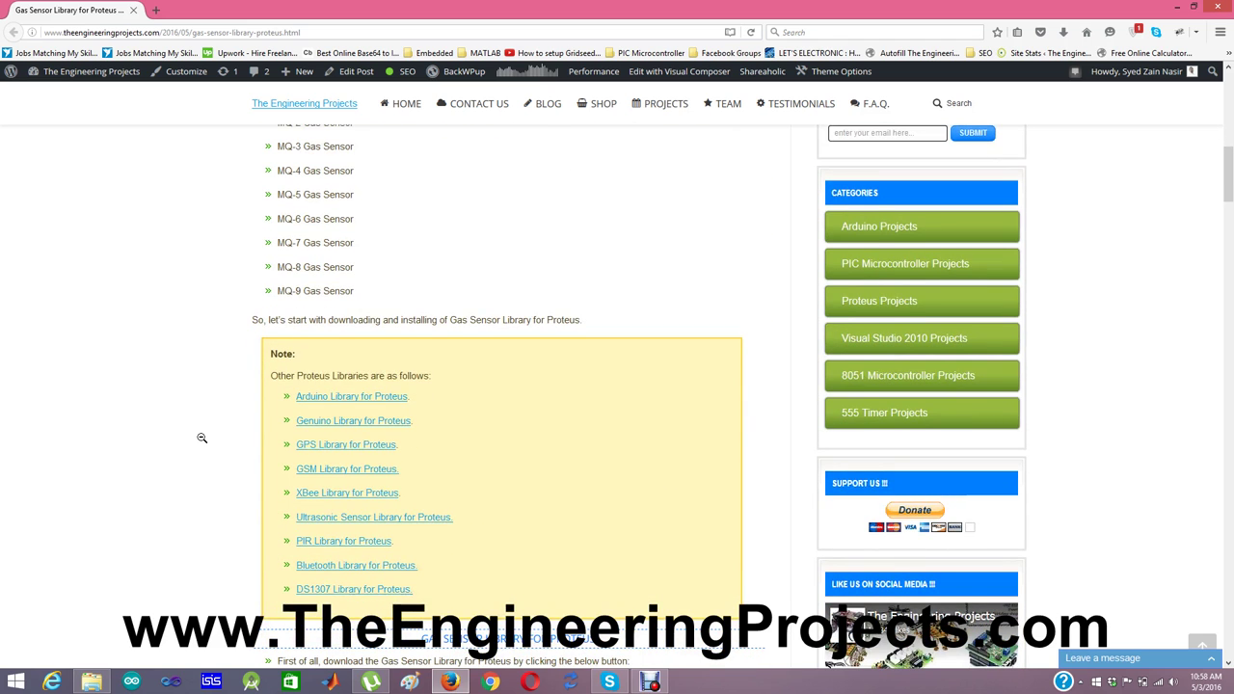
{"action": "scroll", "coordinate": [201, 438], "scroll_direction": "down", "scroll_amount": 3}
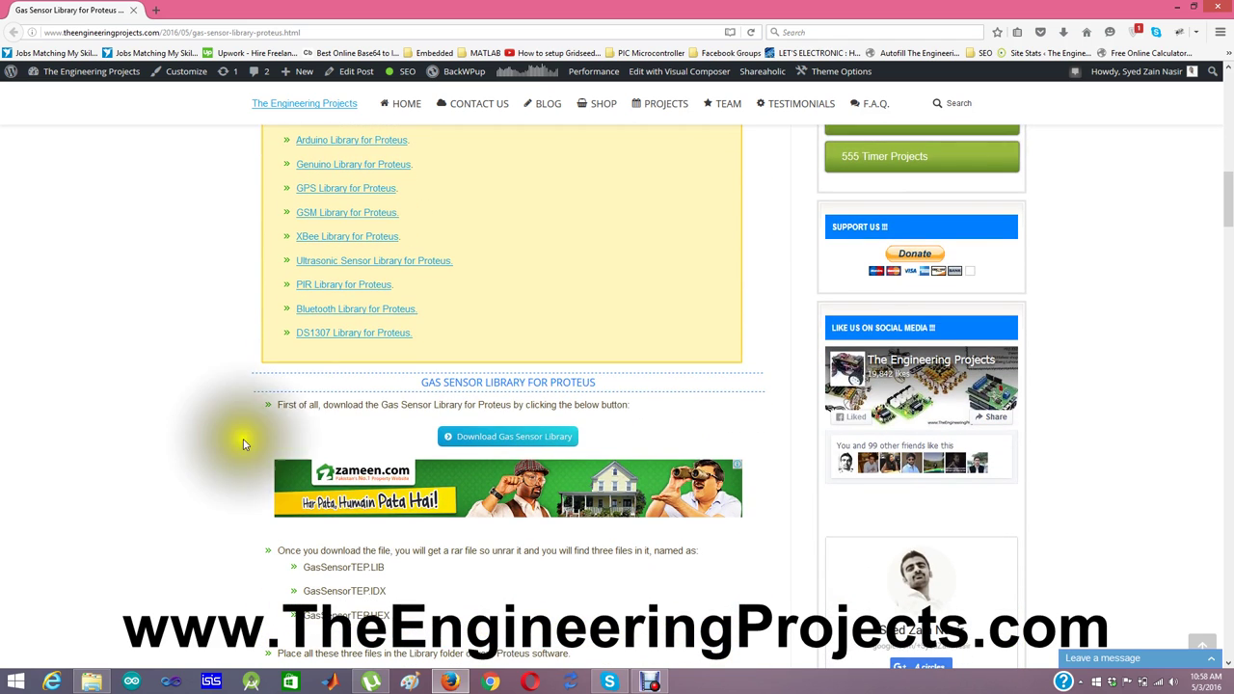
{"action": "left_click", "coordinate": [506, 439]}
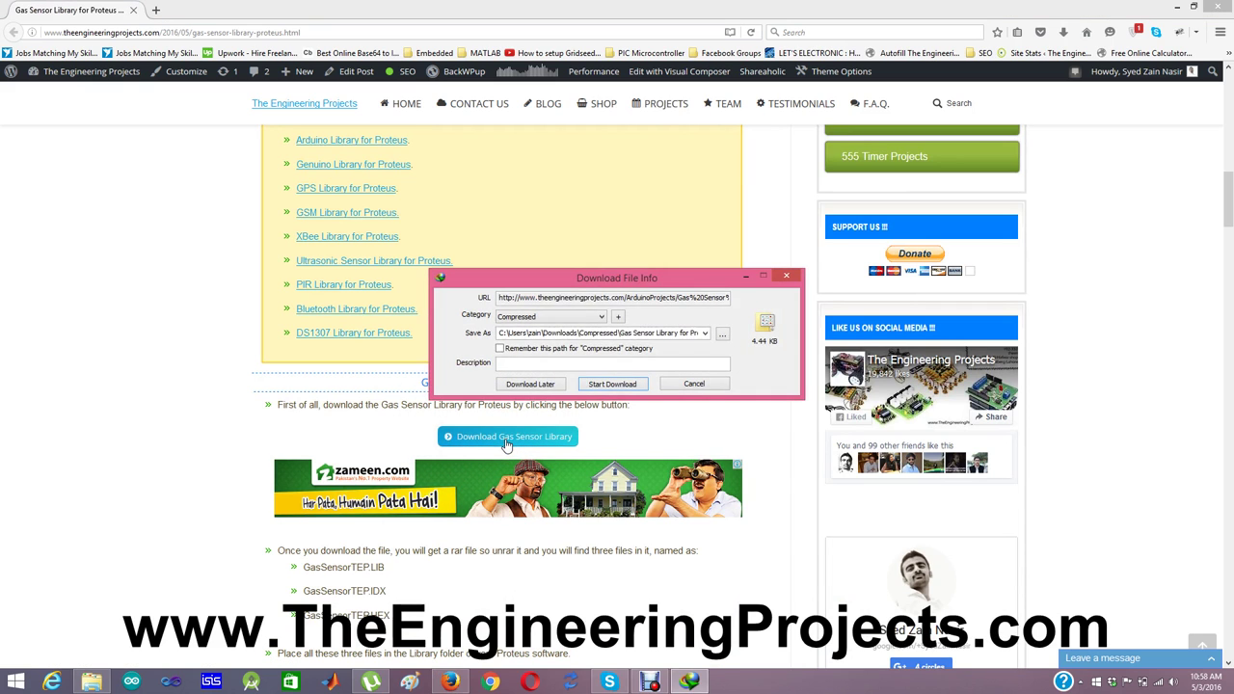
{"action": "left_click", "coordinate": [615, 384]}
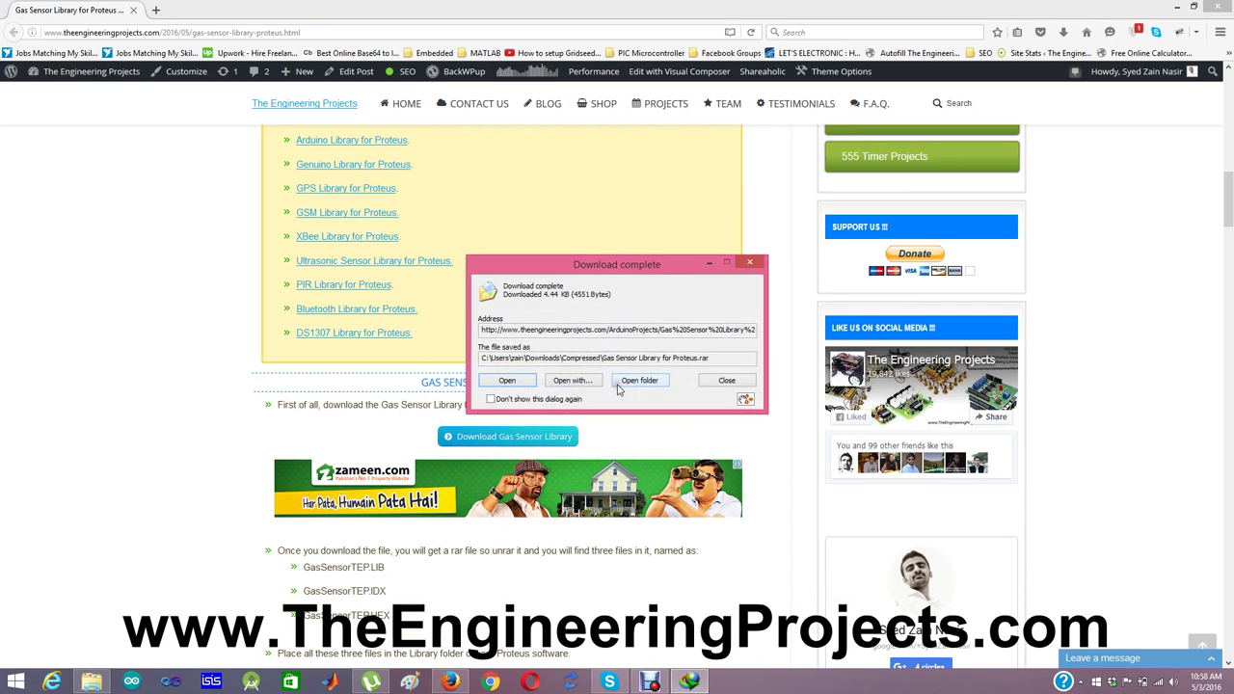
{"action": "left_click", "coordinate": [511, 381]}
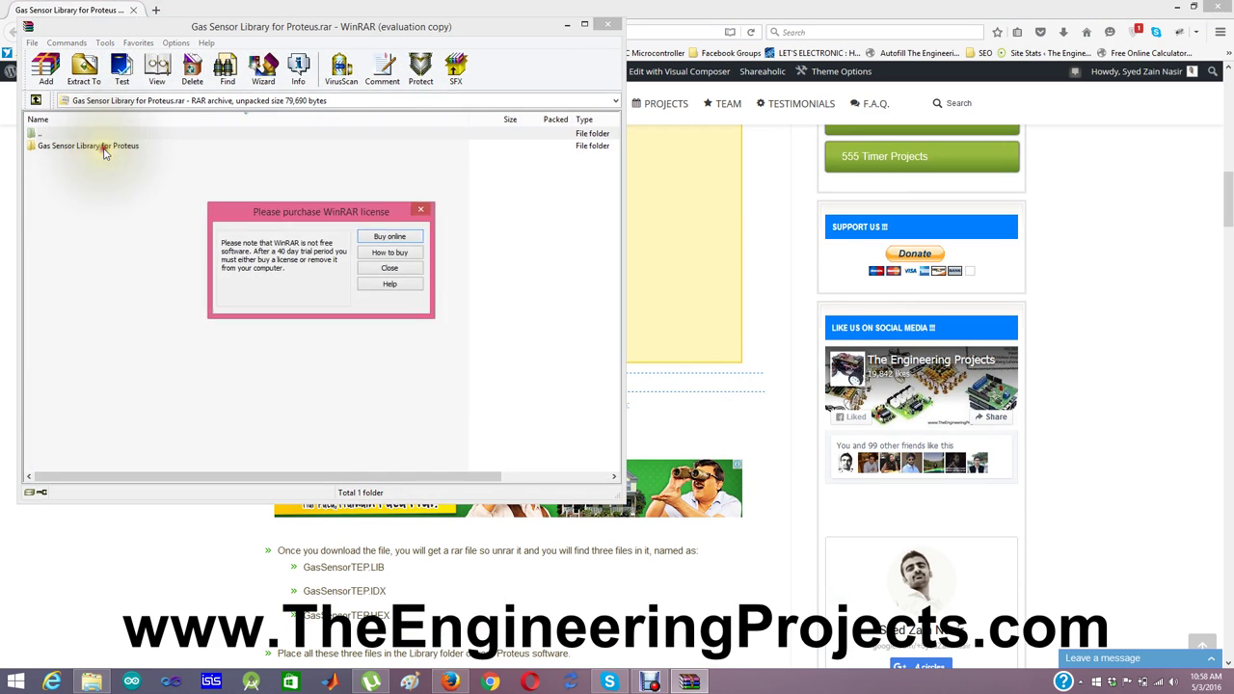
Step: Open the Gas Sensor Library for Proteus folder in WinRAR and select its three files
{"action": "left_click", "coordinate": [389, 268]}
{"action": "left_click", "coordinate": [71, 148]}
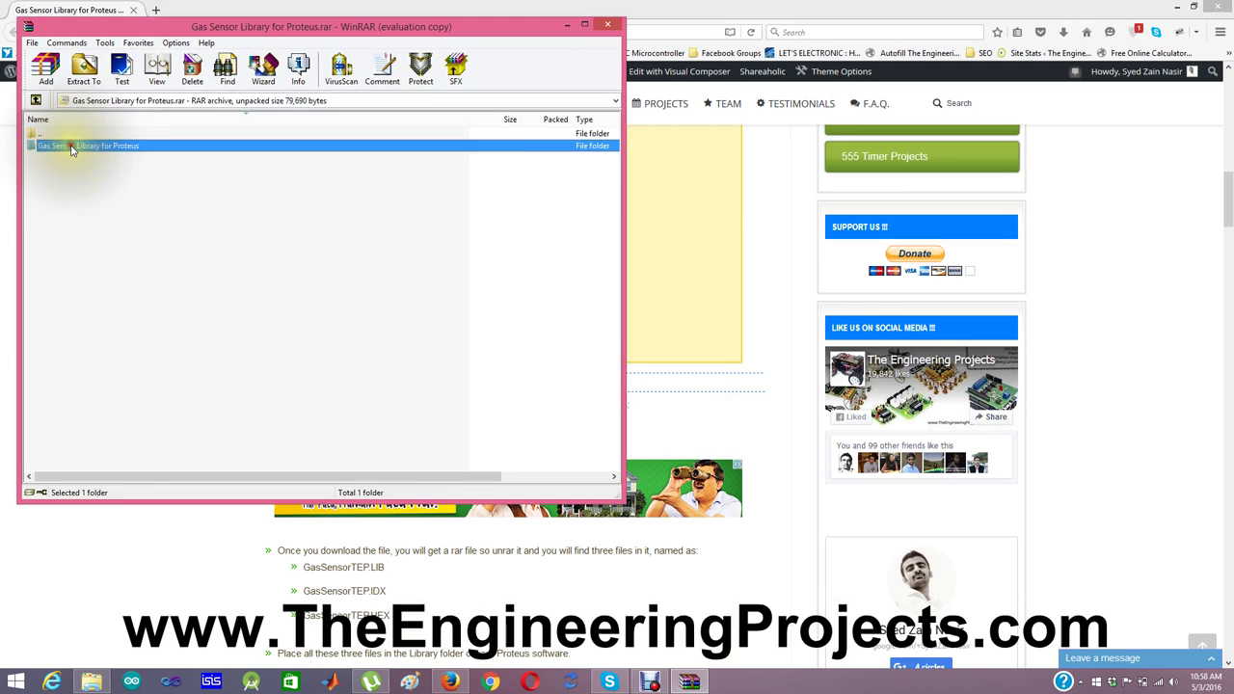
{"action": "double_click", "coordinate": [70, 148]}
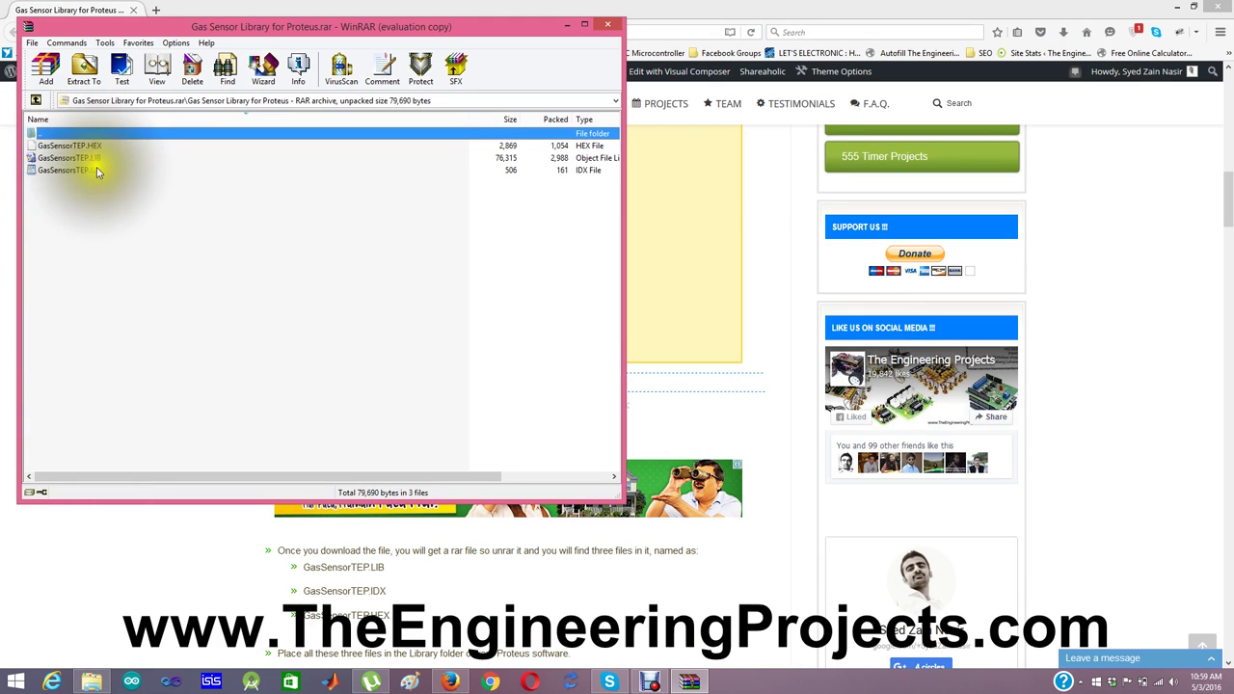
{"action": "left_click_drag", "start_coordinate": [95, 171], "coordinate": [72, 149]}
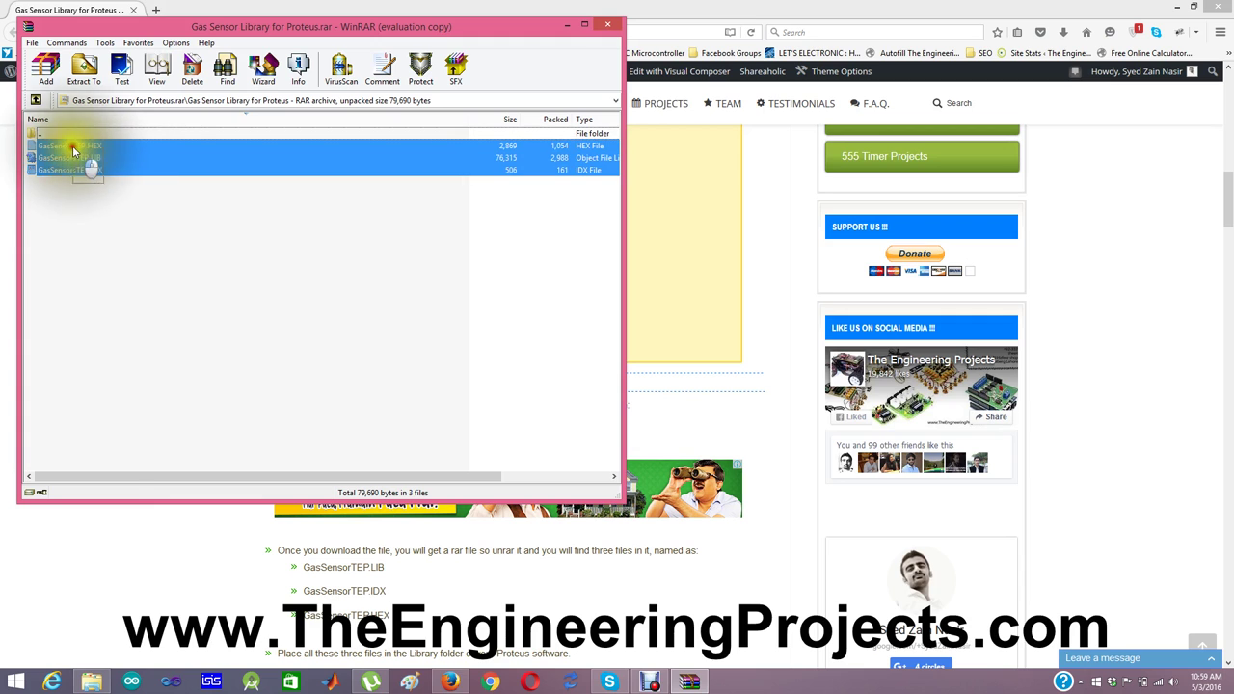
Step: Extract the files to Labcenter Electronics\Proteus 7 Professional\LIBRARY, replacing all existing copies, and close WinRAR
{"action": "left_click", "coordinate": [84, 68]}
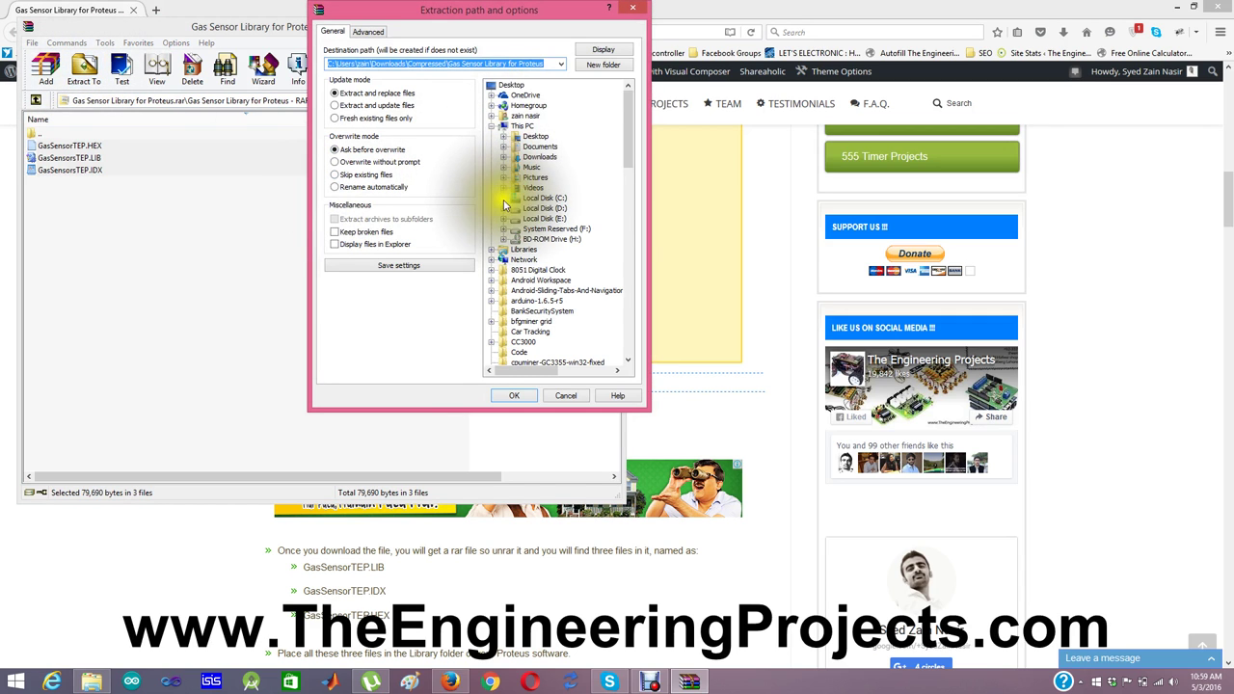
{"action": "left_click", "coordinate": [503, 198]}
{"action": "scroll", "coordinate": [512, 222], "scroll_direction": "down", "scroll_amount": 5}
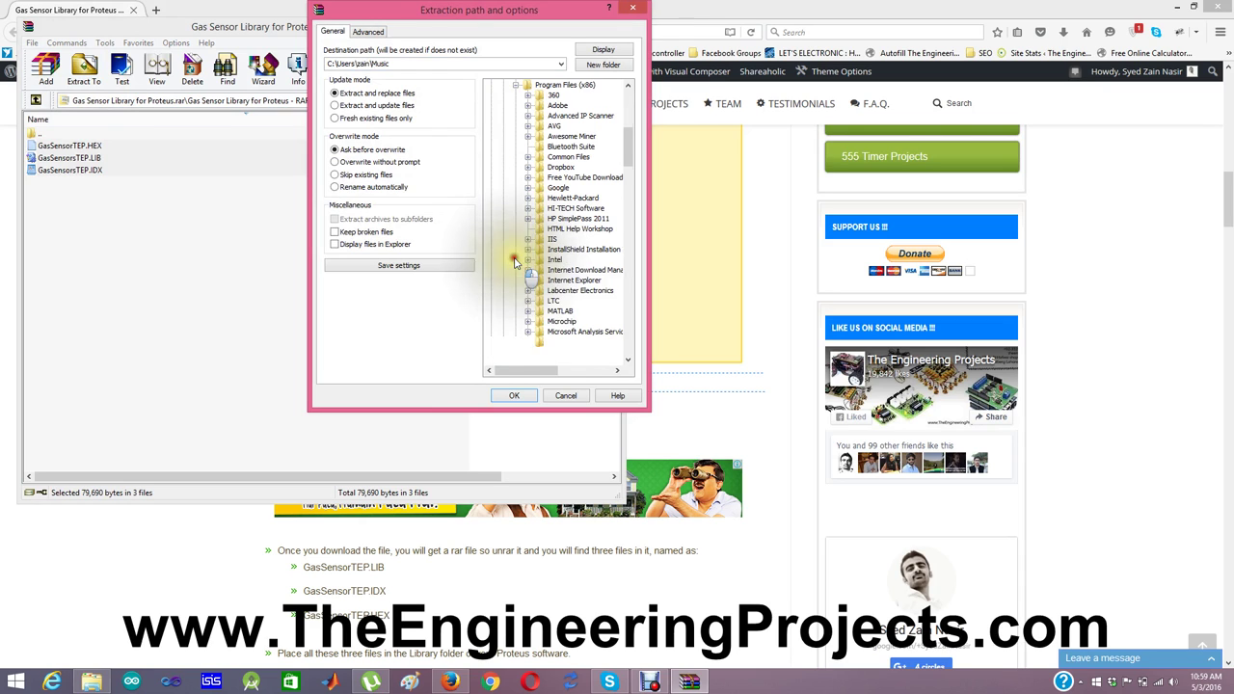
{"action": "left_click", "coordinate": [527, 292]}
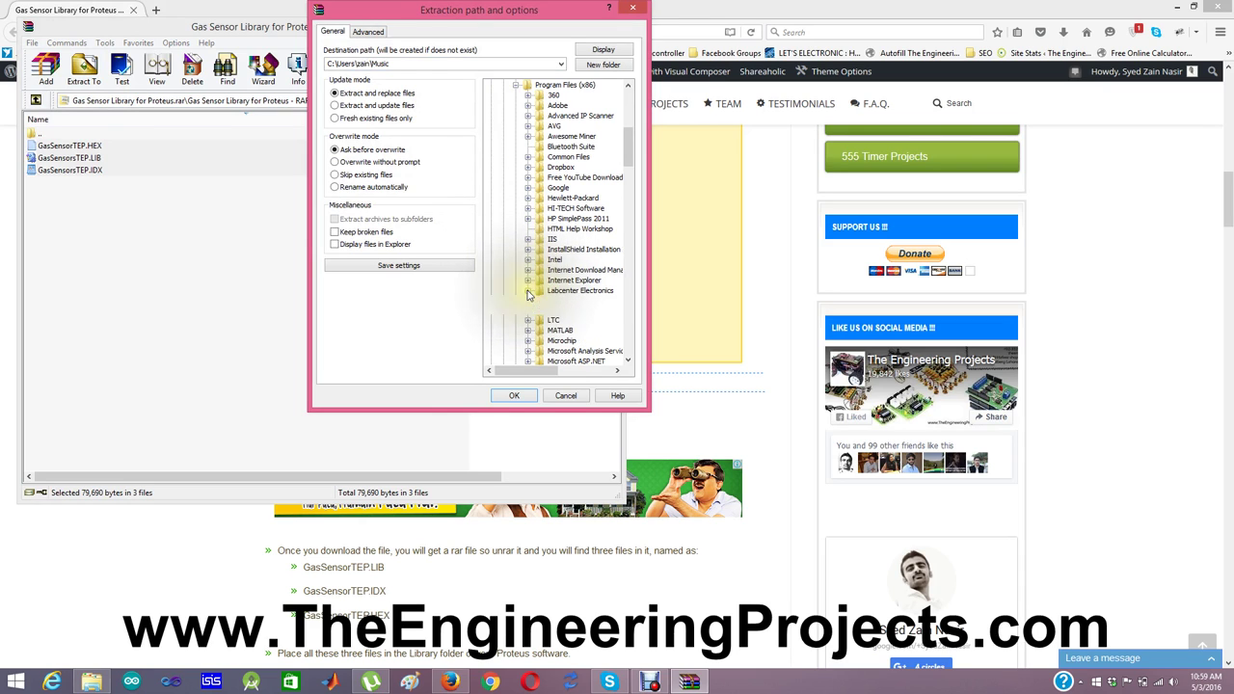
{"action": "left_click", "coordinate": [540, 301]}
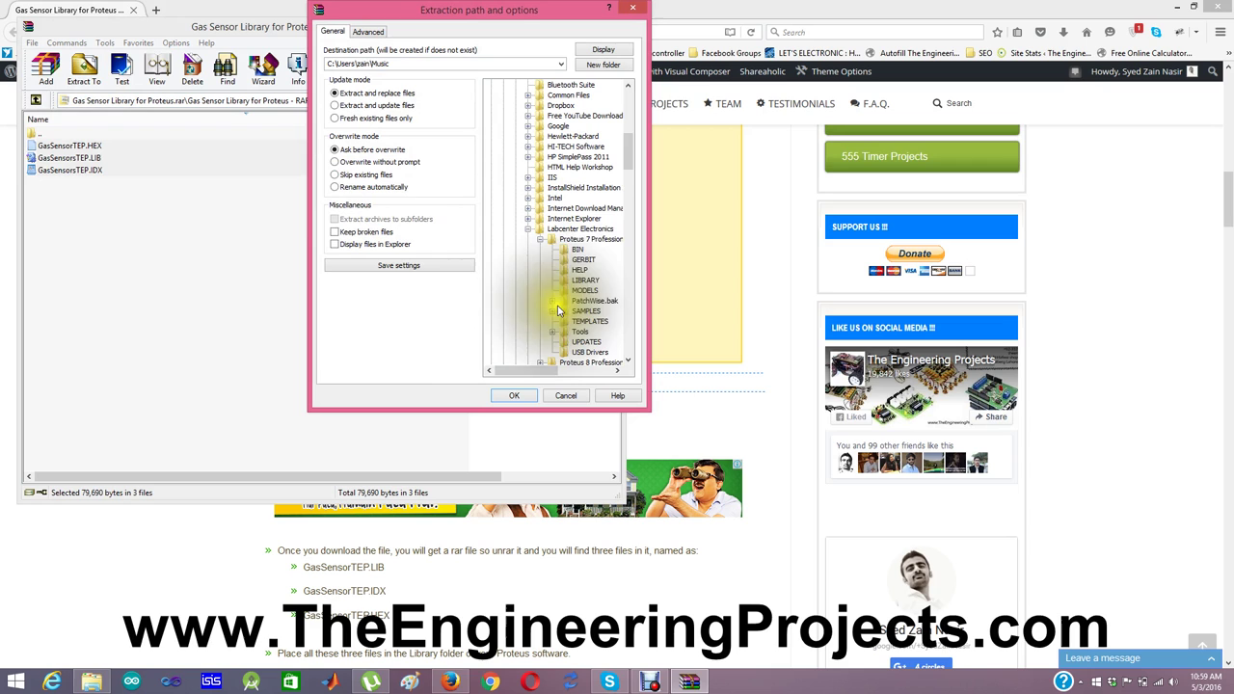
{"action": "left_click", "coordinate": [585, 280]}
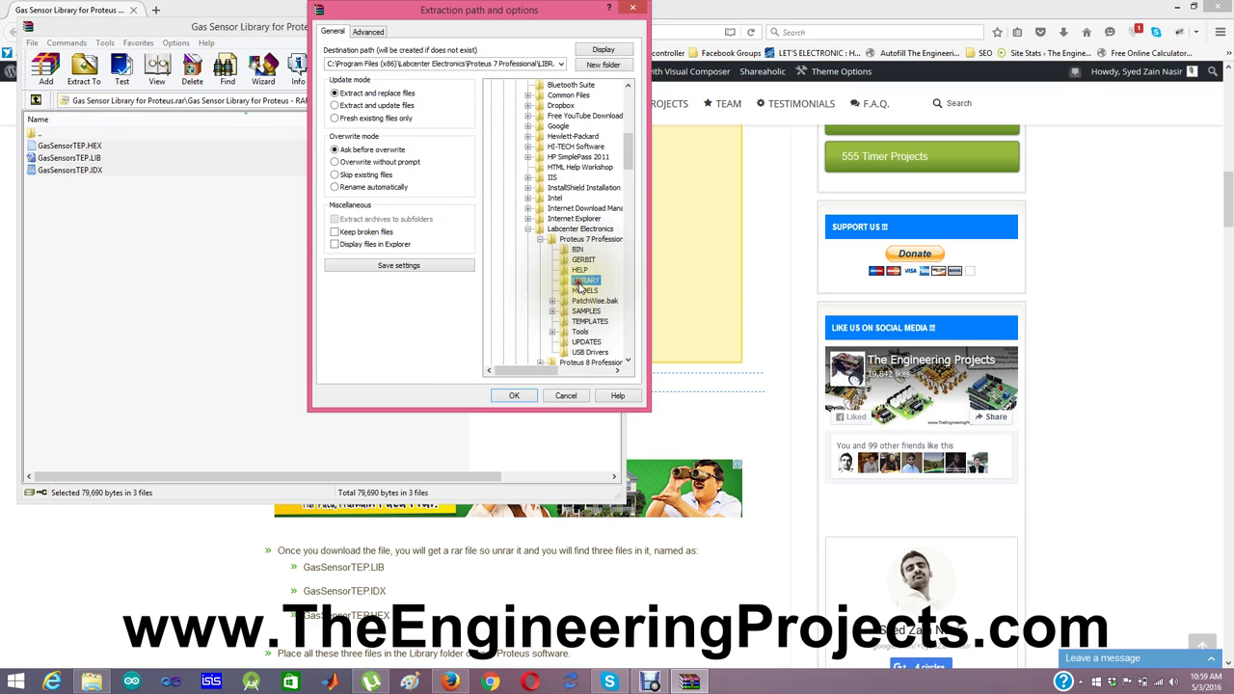
{"action": "left_click", "coordinate": [513, 396]}
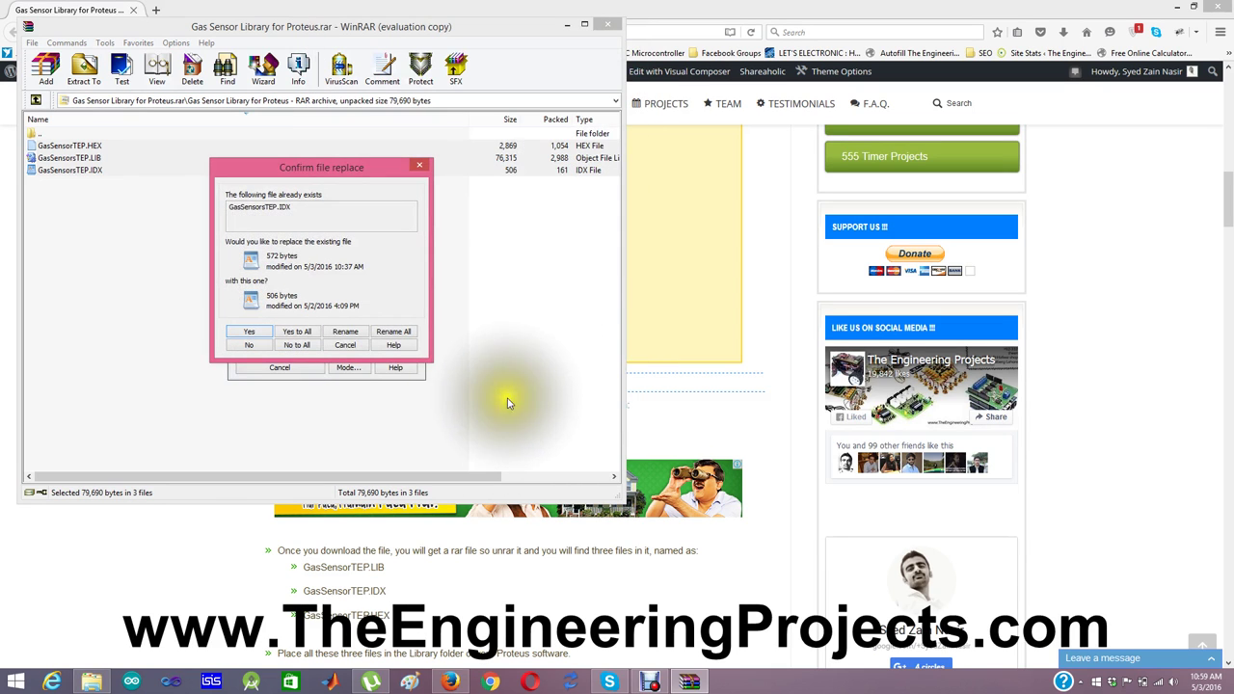
{"action": "left_click", "coordinate": [299, 331]}
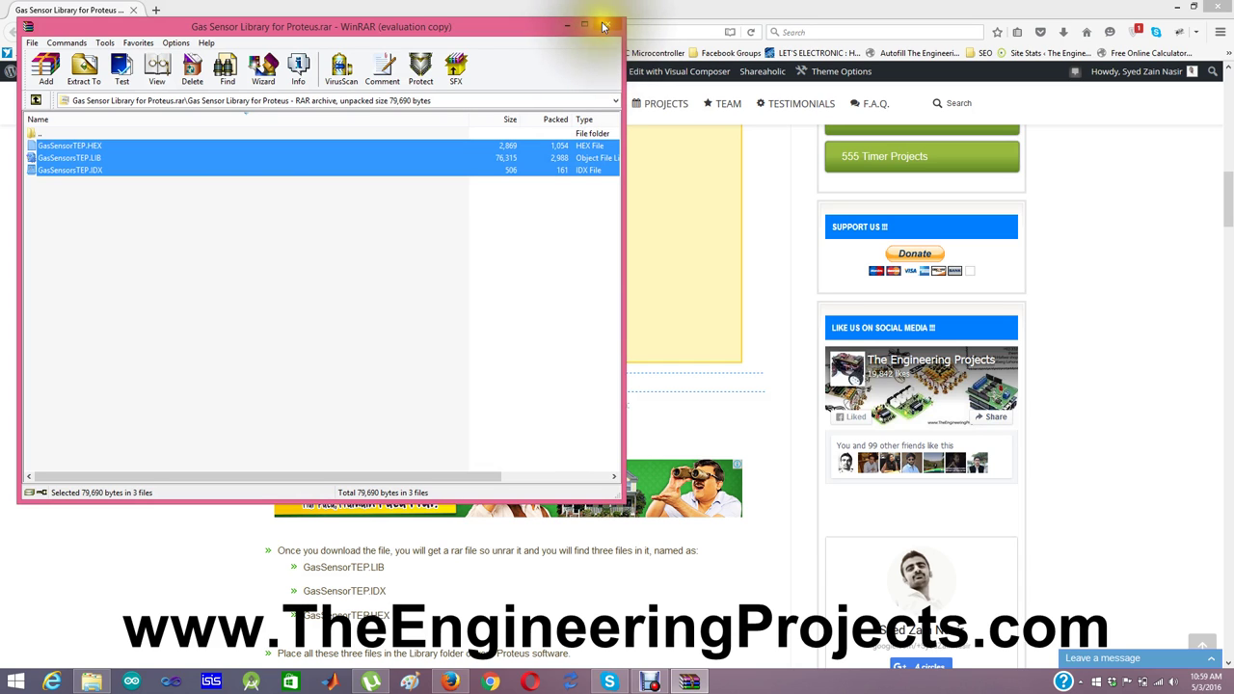
{"action": "left_click", "coordinate": [606, 25]}
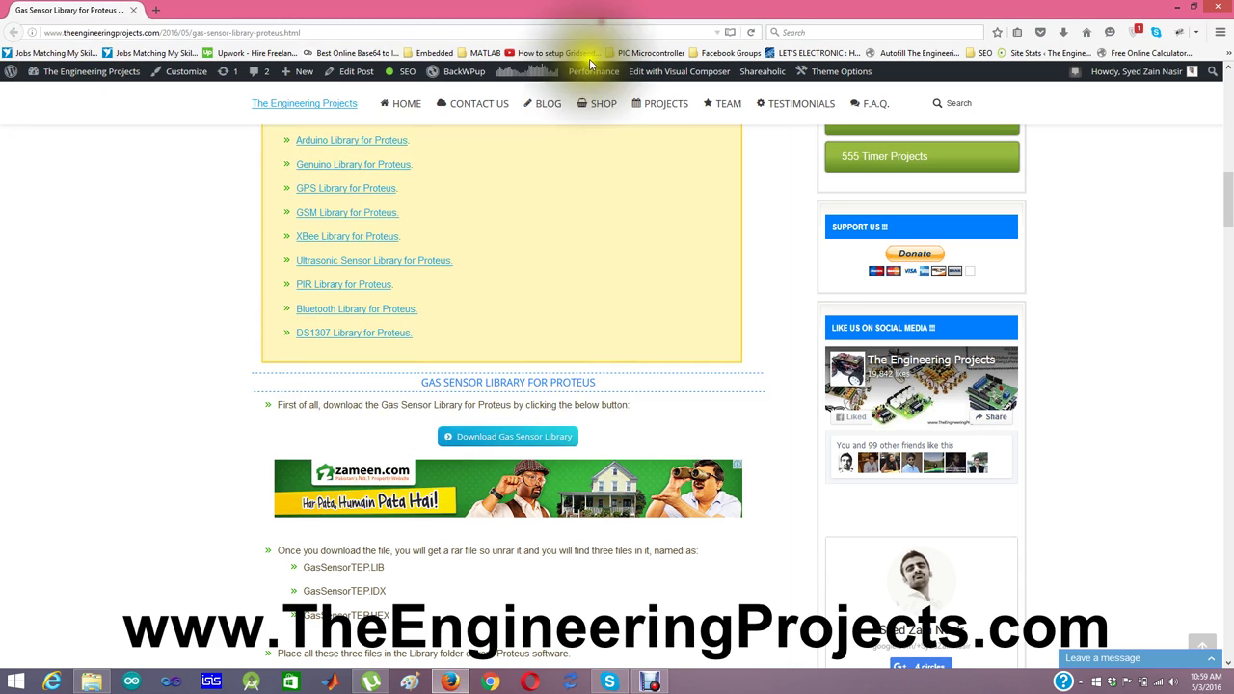
Step: Launch Proteus ISIS and add the MQ-2, MQ-3, MQ-4 and MQ-5 gas sensors from Pick Devices
{"action": "left_click", "coordinate": [210, 683]}
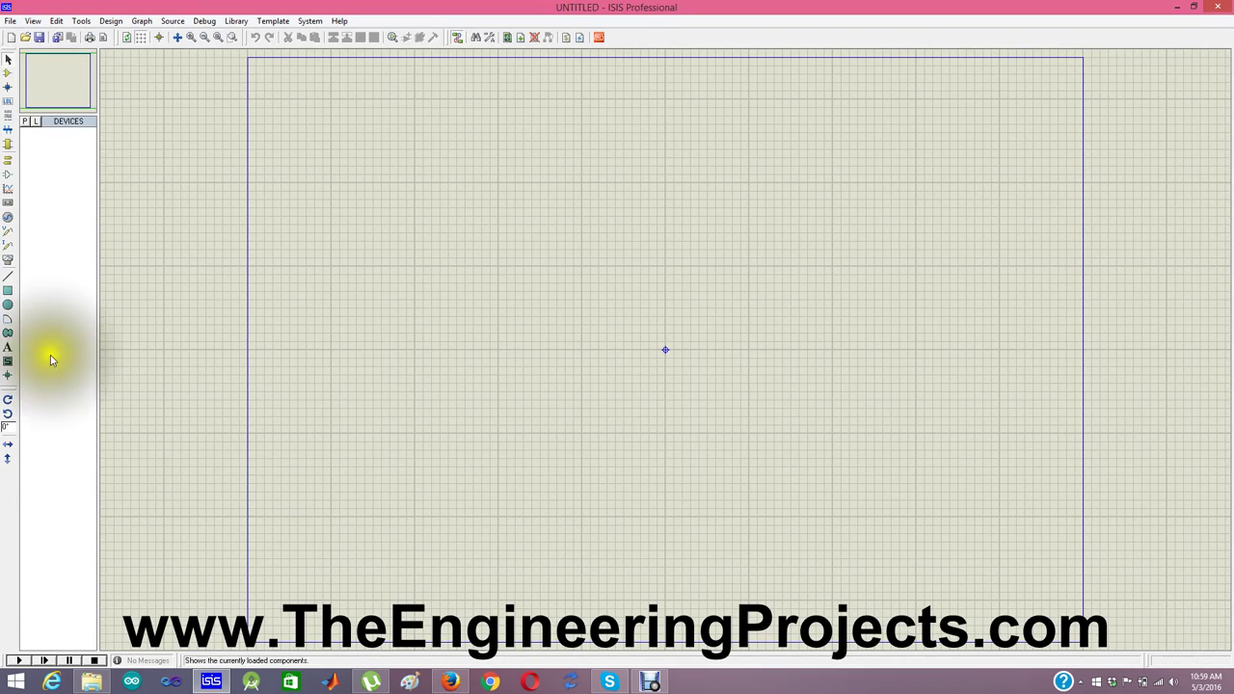
{"action": "left_click", "coordinate": [25, 122]}
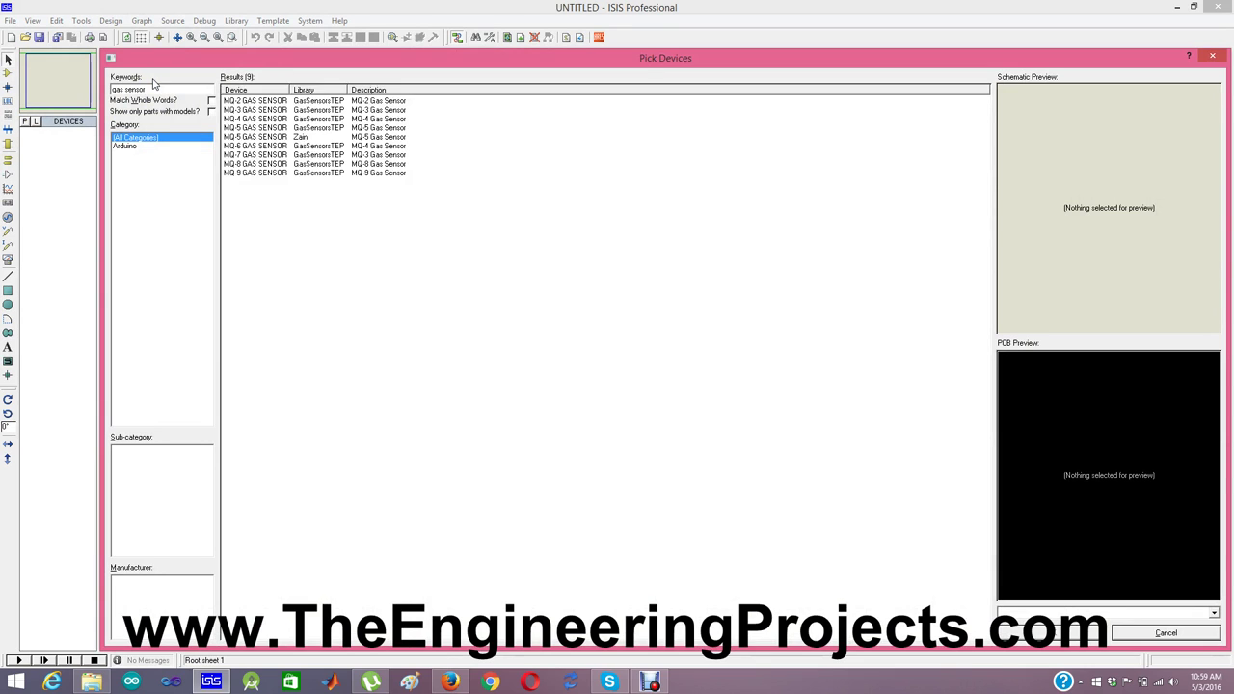
{"action": "left_click", "coordinate": [249, 100]}
{"action": "double_click", "coordinate": [257, 100]}
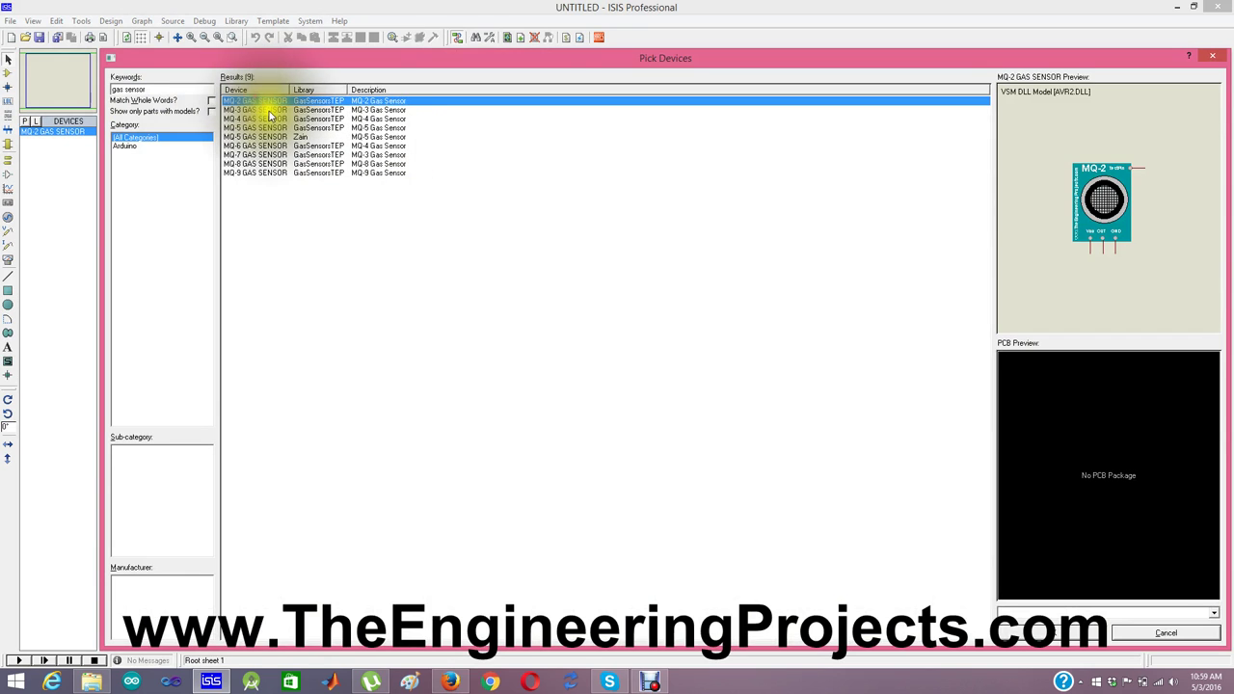
{"action": "double_click", "coordinate": [265, 109]}
{"action": "left_click", "coordinate": [275, 118]}
{"action": "double_click", "coordinate": [275, 119]}
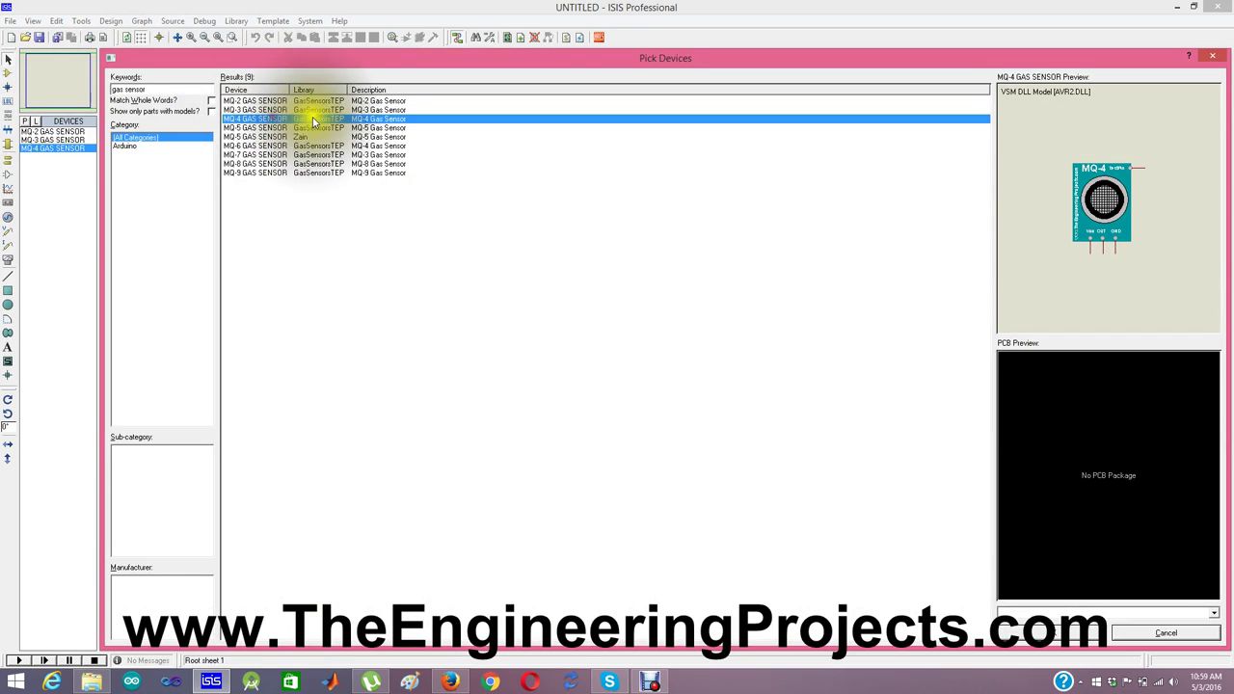
{"action": "left_click", "coordinate": [278, 128]}
{"action": "double_click", "coordinate": [278, 128]}
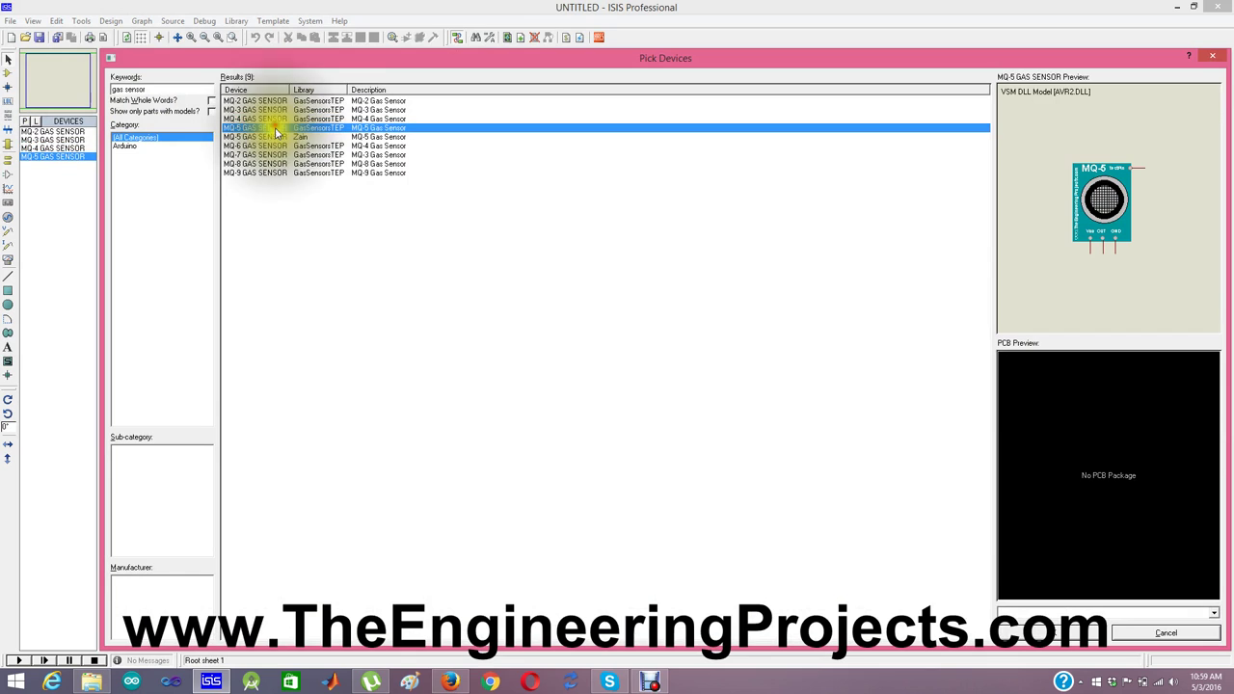
Step: Add the MQ-6, MQ-7, MQ-8 and MQ-9 gas sensors to the device list
{"action": "left_click", "coordinate": [277, 136]}
{"action": "left_click", "coordinate": [276, 146]}
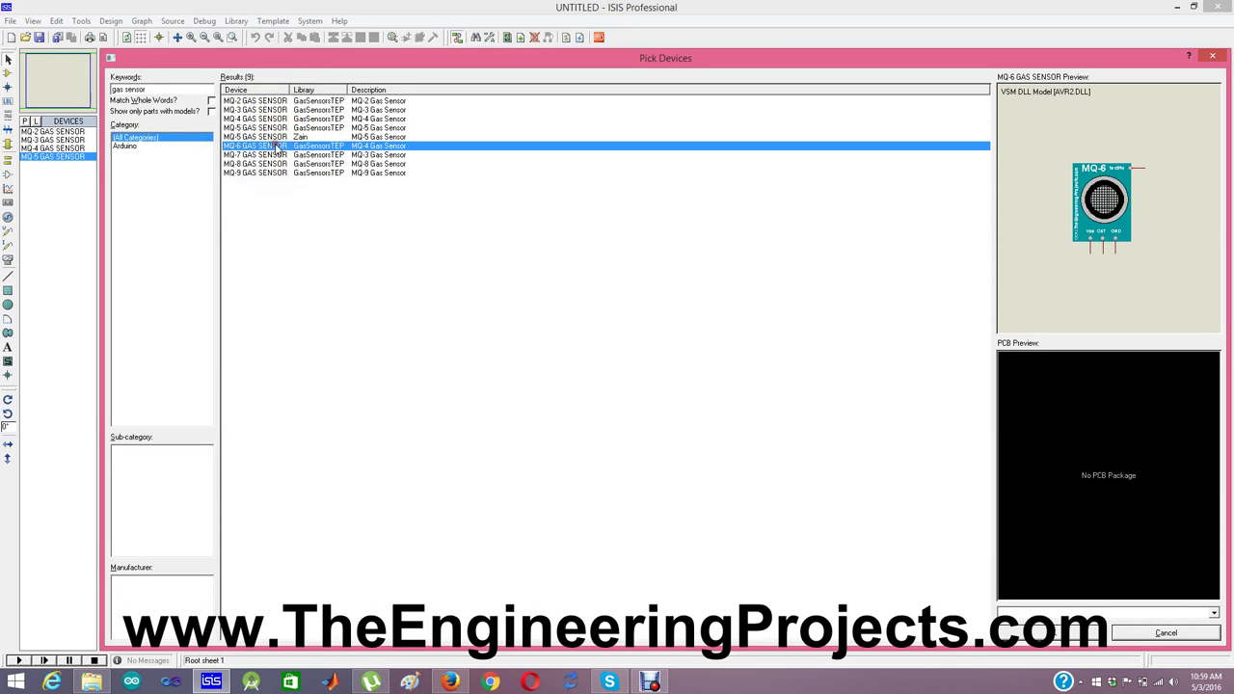
{"action": "double_click", "coordinate": [277, 145]}
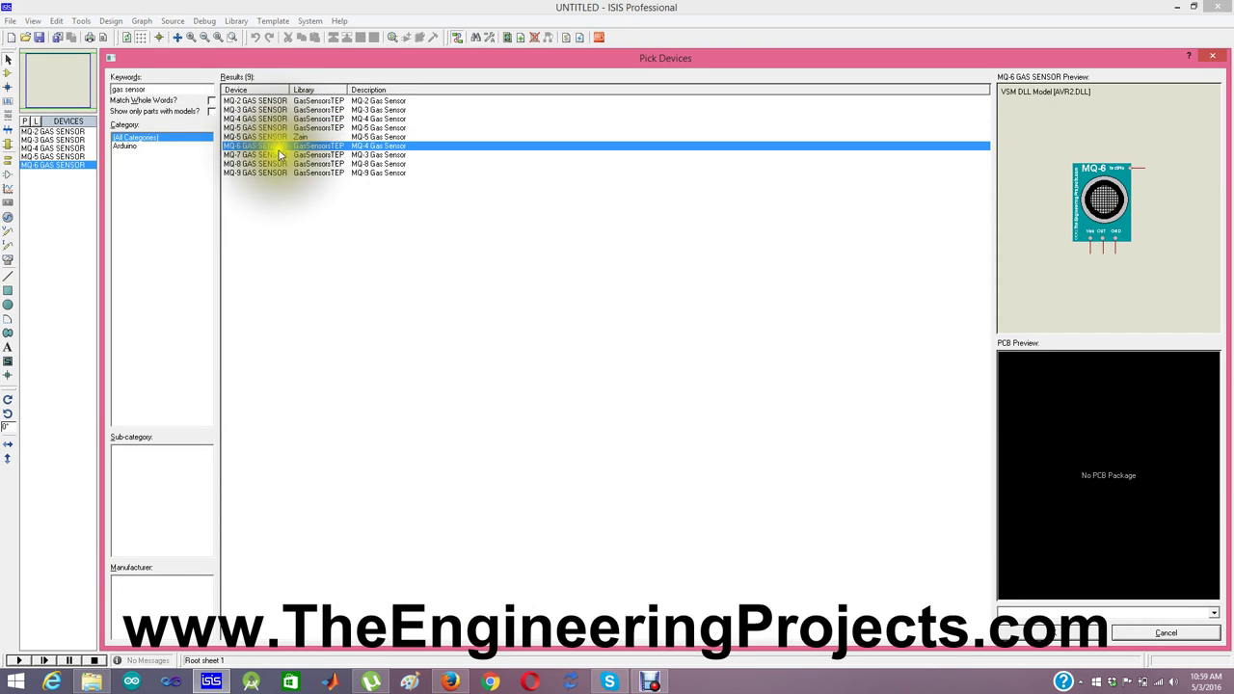
{"action": "double_click", "coordinate": [277, 154]}
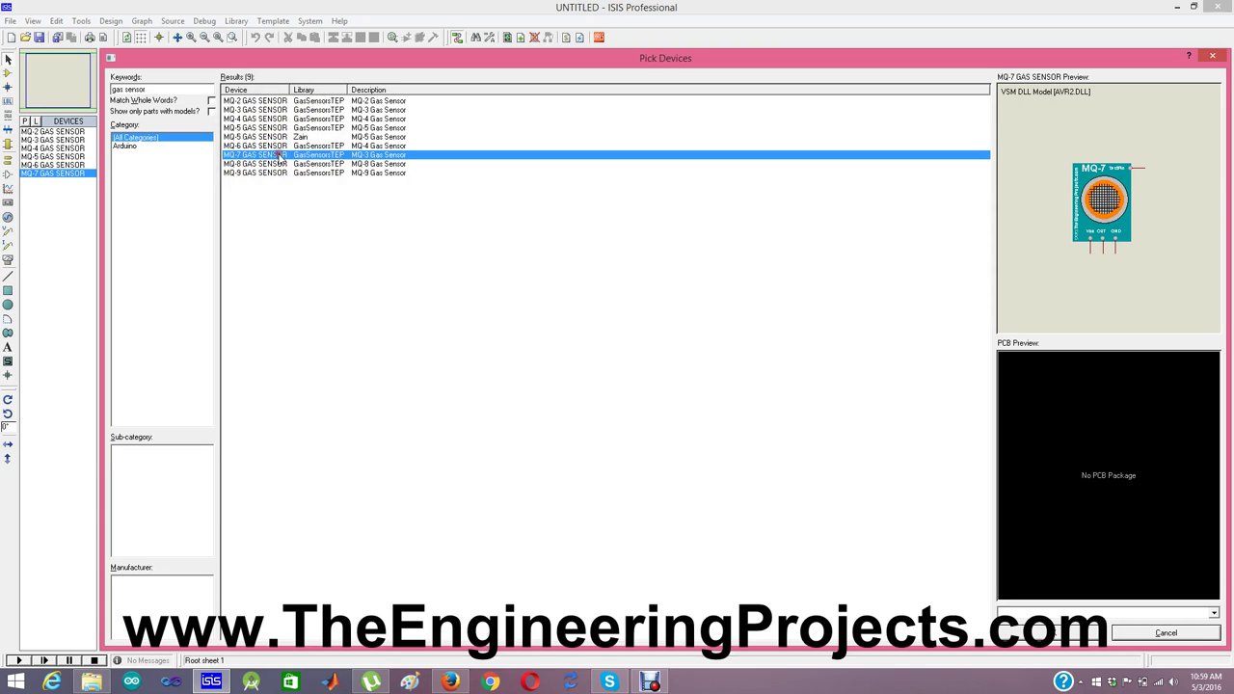
{"action": "double_click", "coordinate": [278, 164]}
{"action": "double_click", "coordinate": [278, 172]}
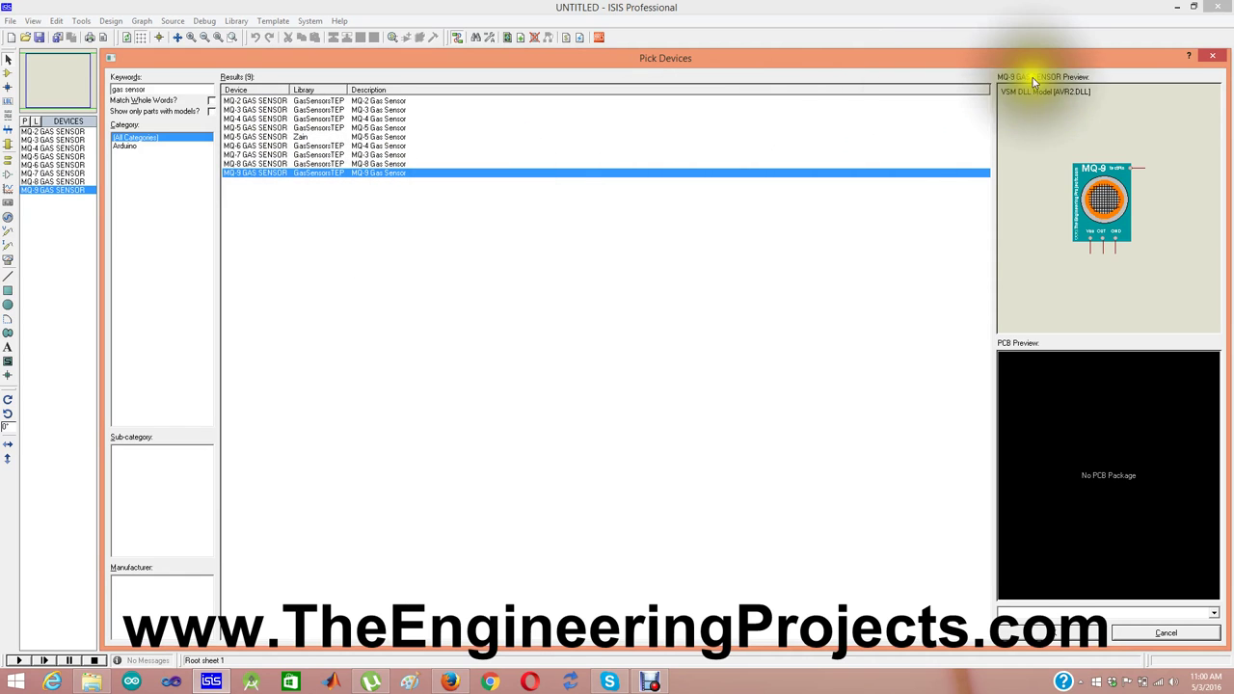
Step: Place the MQ-2, MQ-3 and MQ-4 sensors as GAS1 to GAS3 across the top row
{"action": "left_click", "coordinate": [1205, 58]}
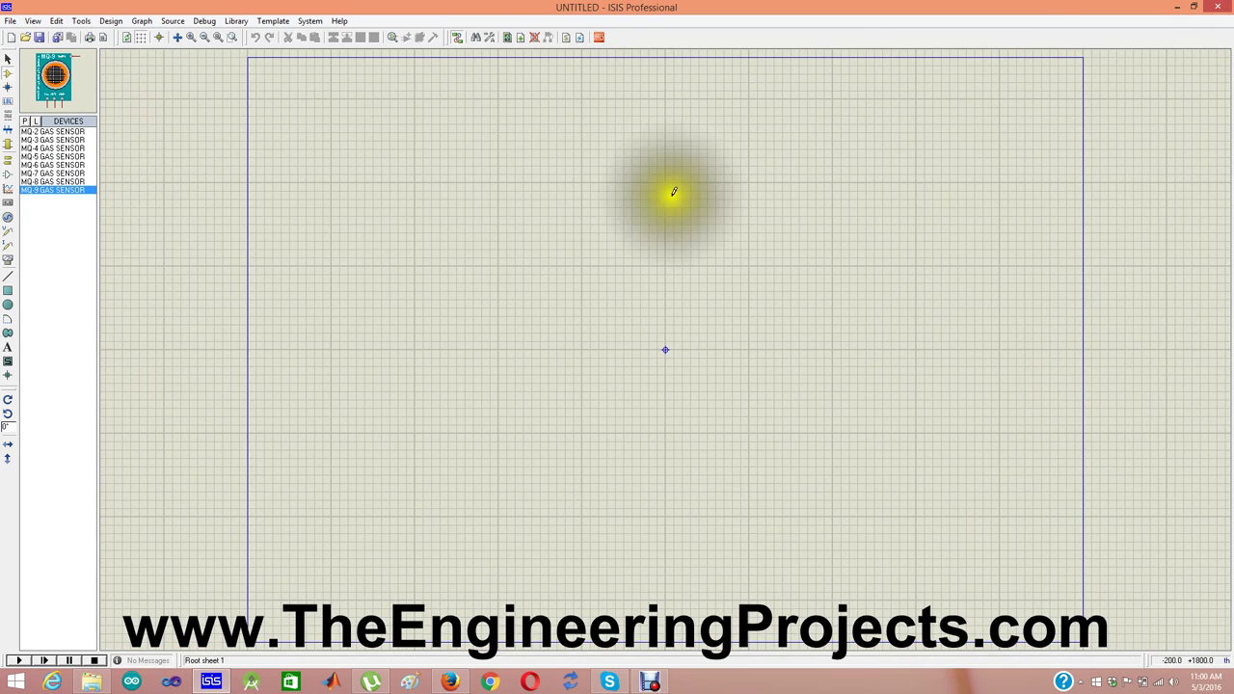
{"action": "left_click", "coordinate": [67, 131]}
{"action": "left_click", "coordinate": [345, 124]}
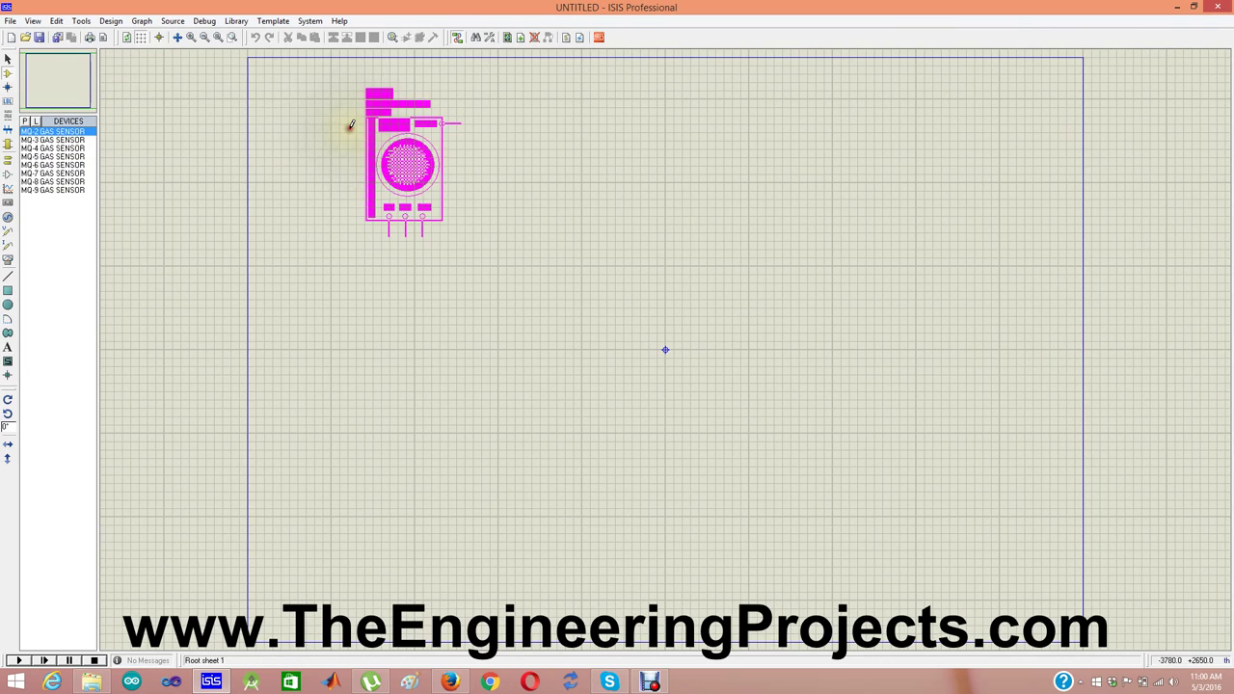
{"action": "left_click", "coordinate": [352, 123]}
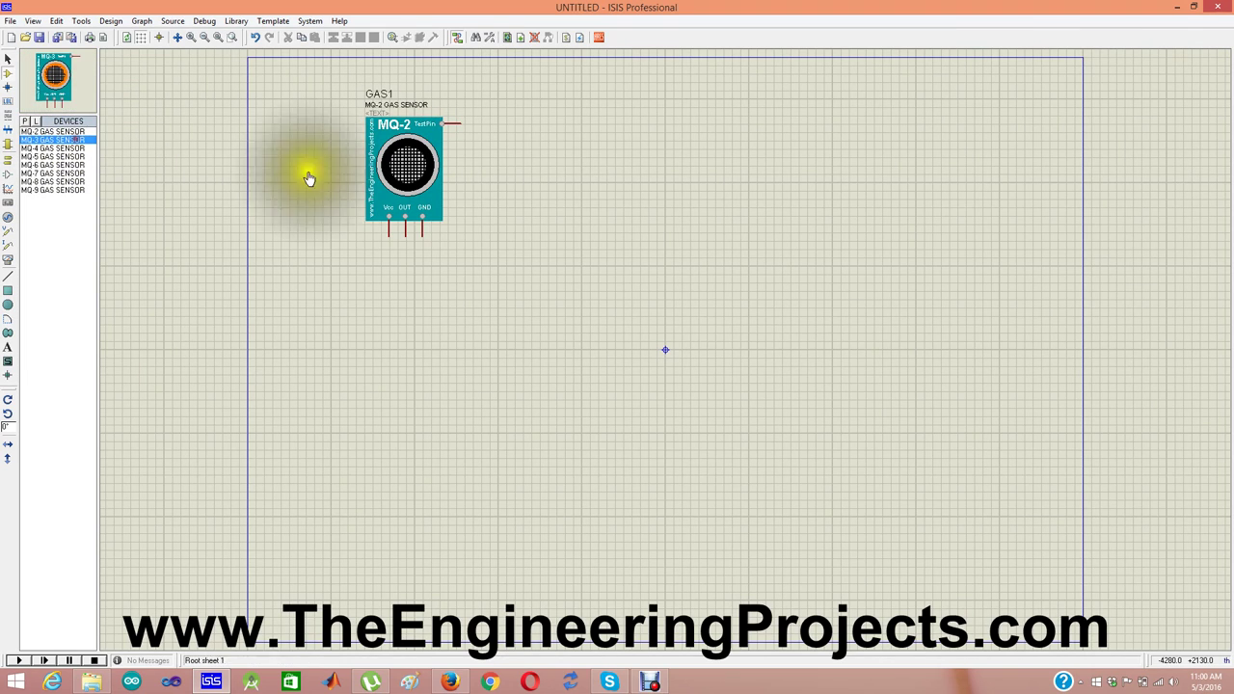
{"action": "left_click", "coordinate": [589, 126]}
{"action": "left_click", "coordinate": [595, 126]}
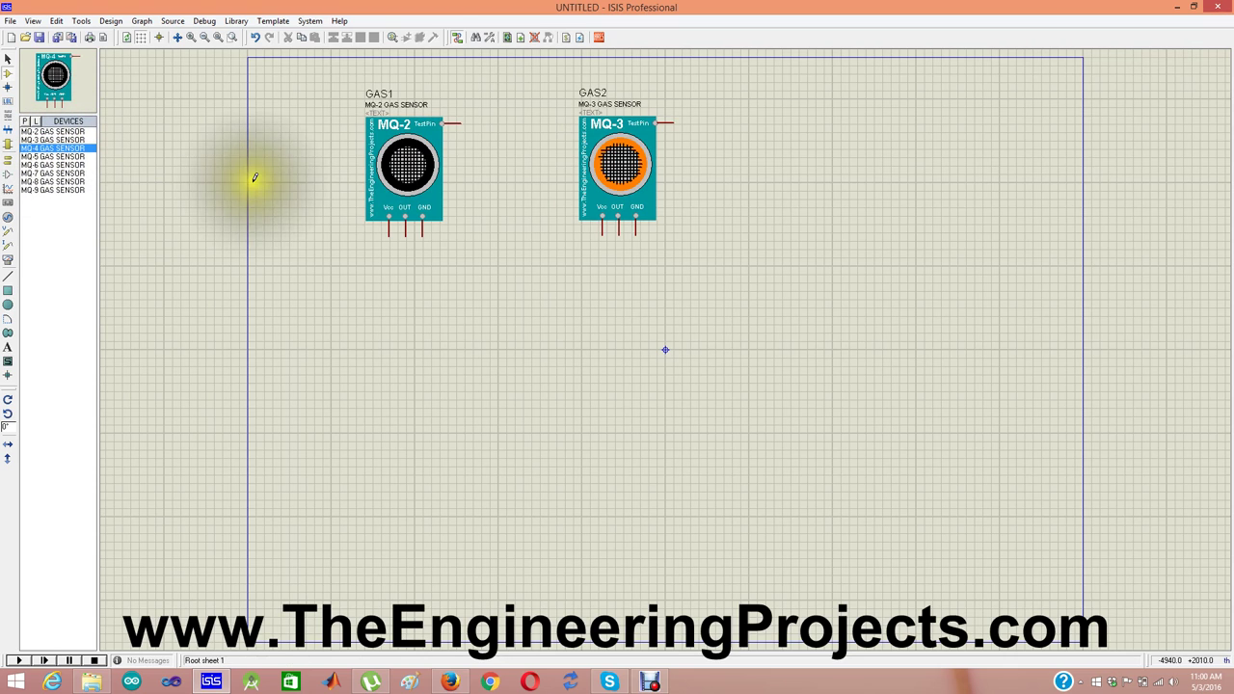
{"action": "left_click", "coordinate": [827, 141]}
{"action": "left_click", "coordinate": [805, 122]}
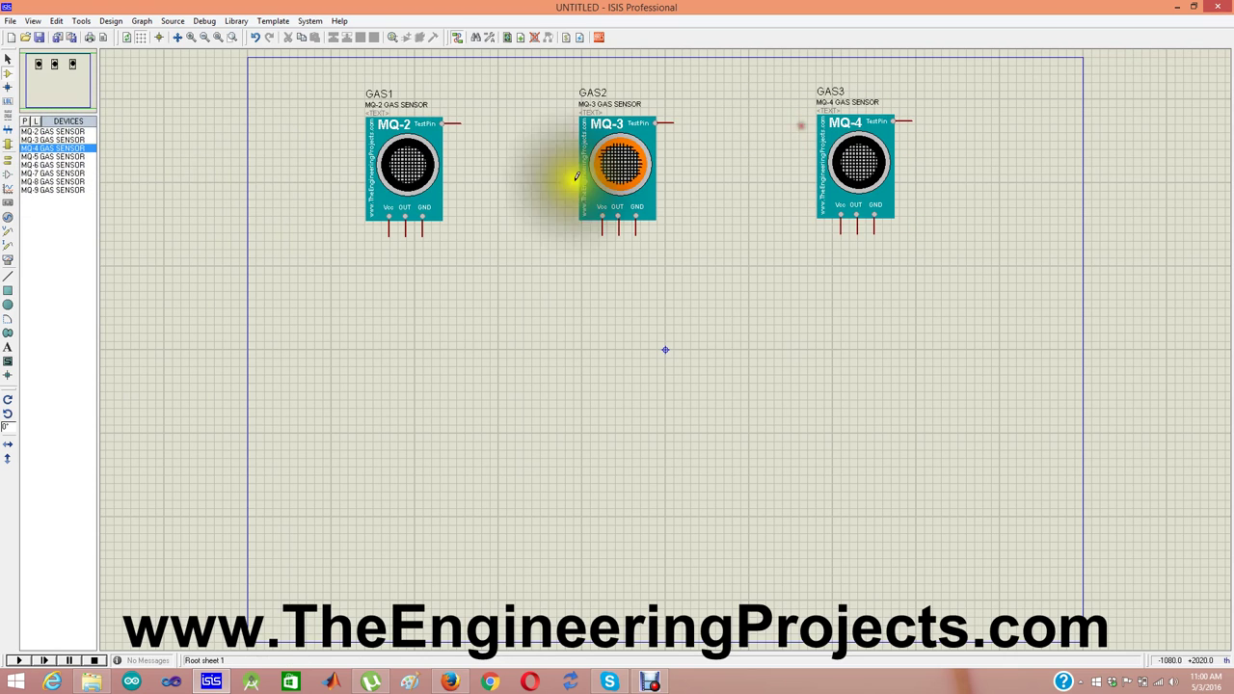
Step: Place the MQ-5 to MQ-9 sensors as GAS4 to GAS8 in the middle and bottom rows
{"action": "left_click", "coordinate": [42, 157]}
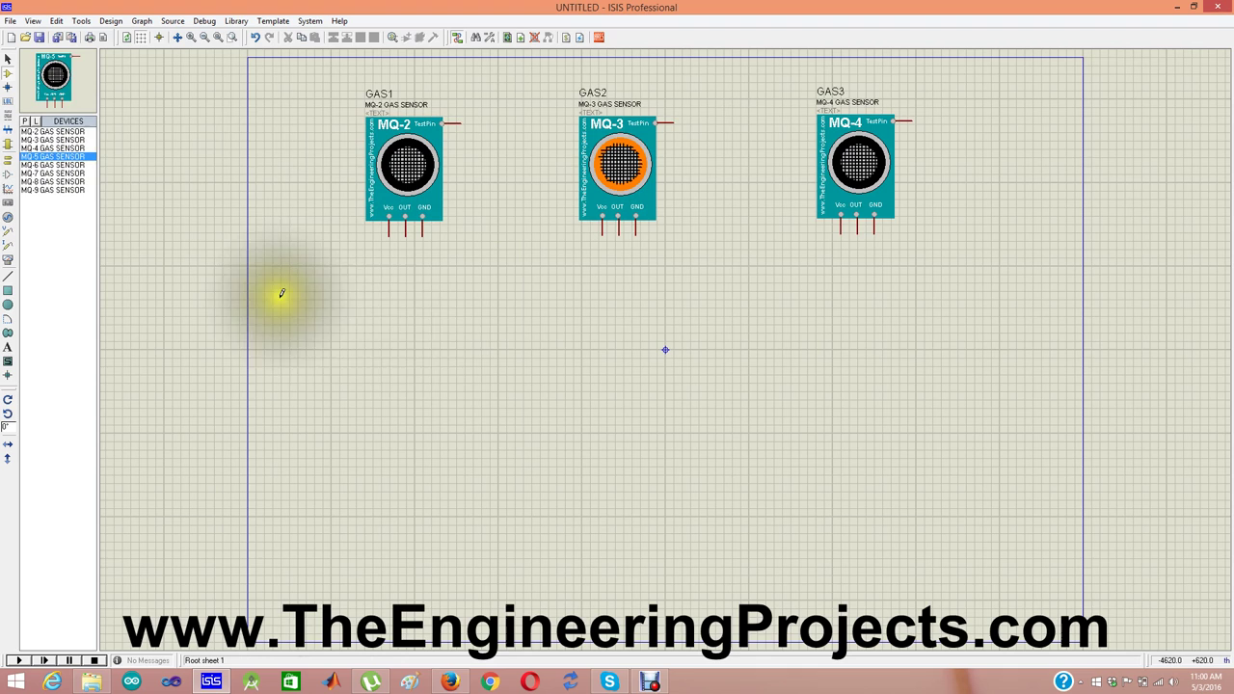
{"action": "left_click", "coordinate": [339, 309]}
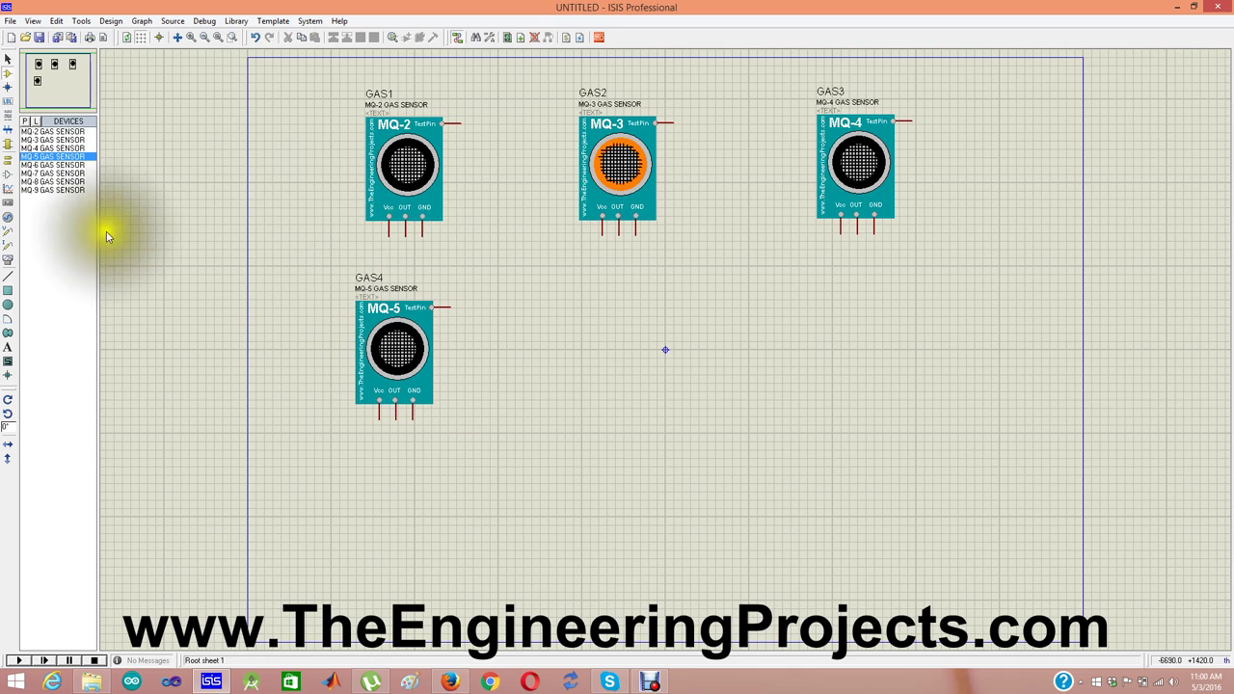
{"action": "left_click", "coordinate": [52, 165]}
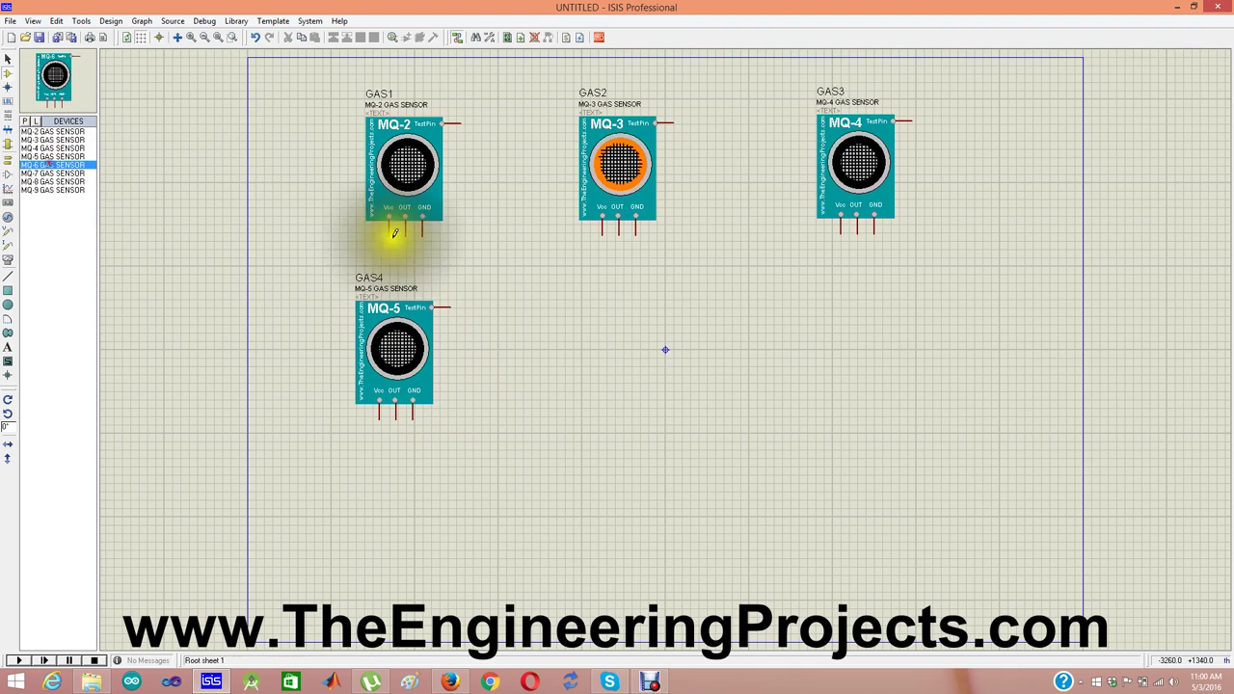
{"action": "left_click", "coordinate": [566, 308]}
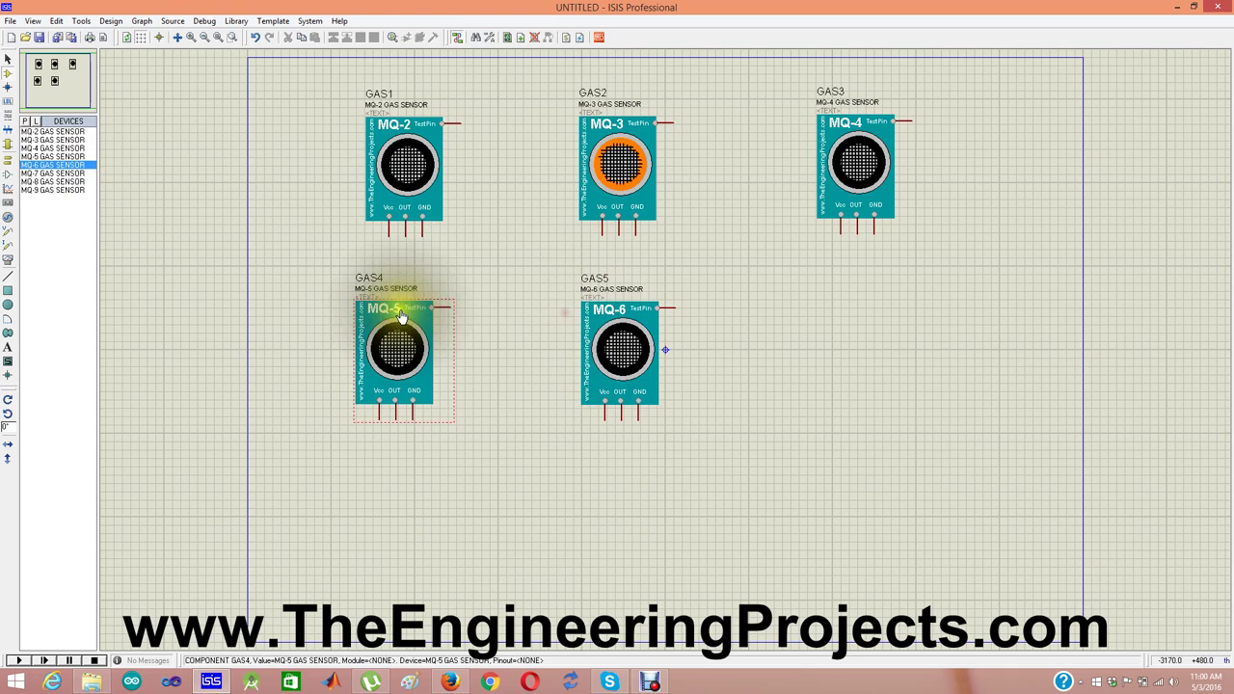
{"action": "left_click", "coordinate": [81, 174]}
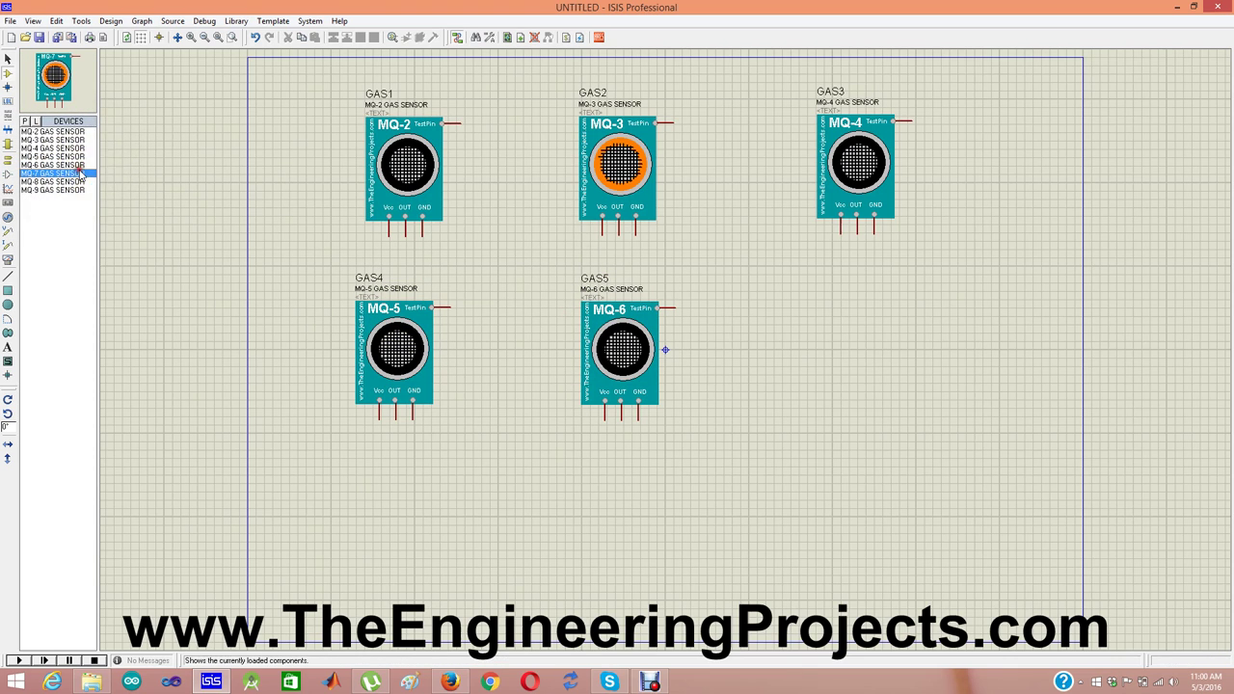
{"action": "left_click", "coordinate": [802, 312]}
{"action": "left_click", "coordinate": [41, 181]}
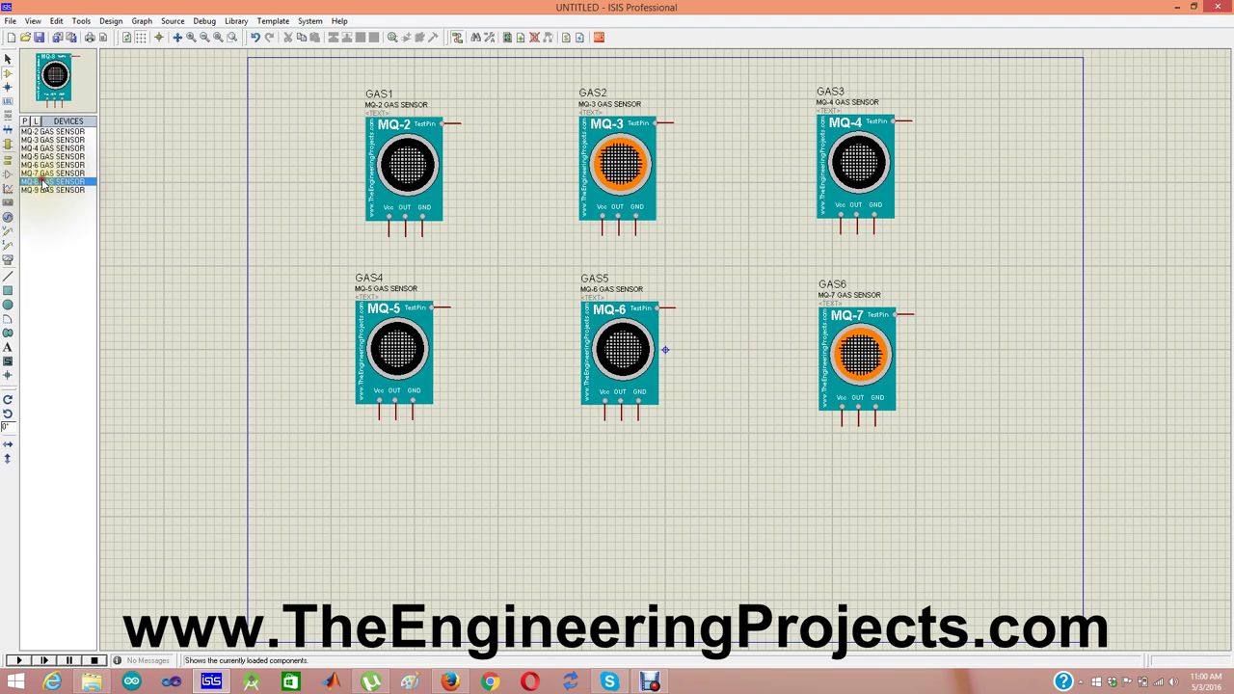
{"action": "left_click", "coordinate": [476, 494]}
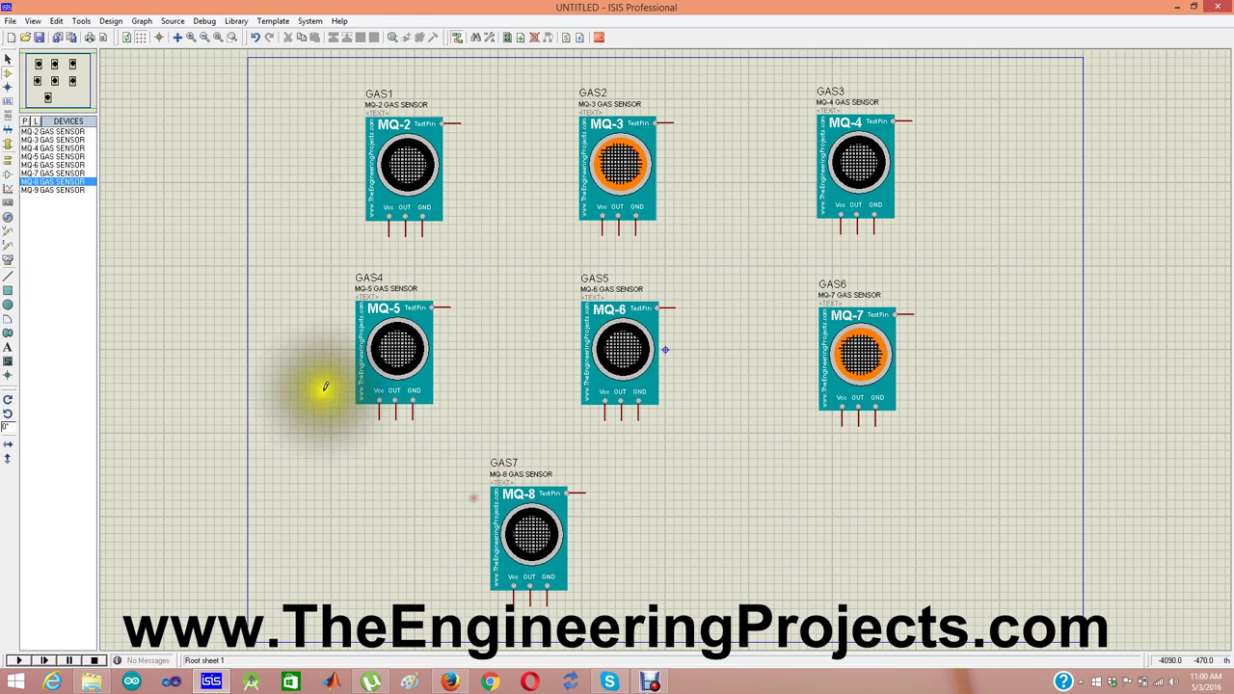
{"action": "left_click", "coordinate": [58, 190]}
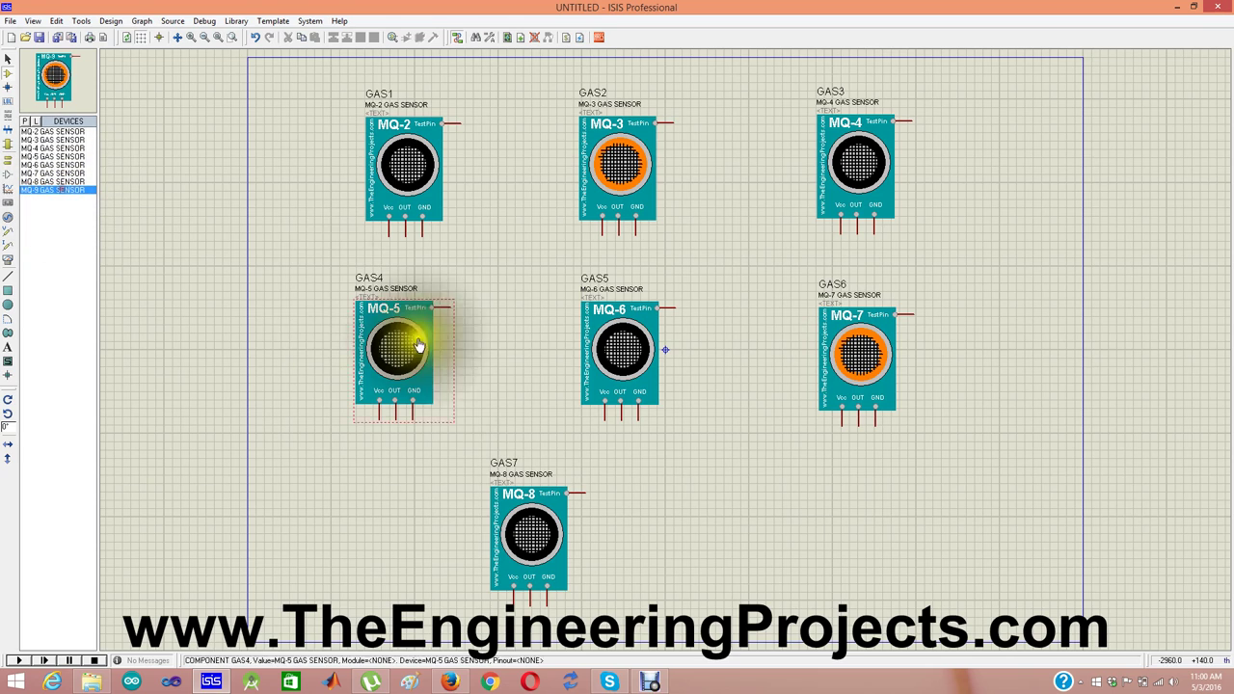
{"action": "left_click", "coordinate": [678, 493]}
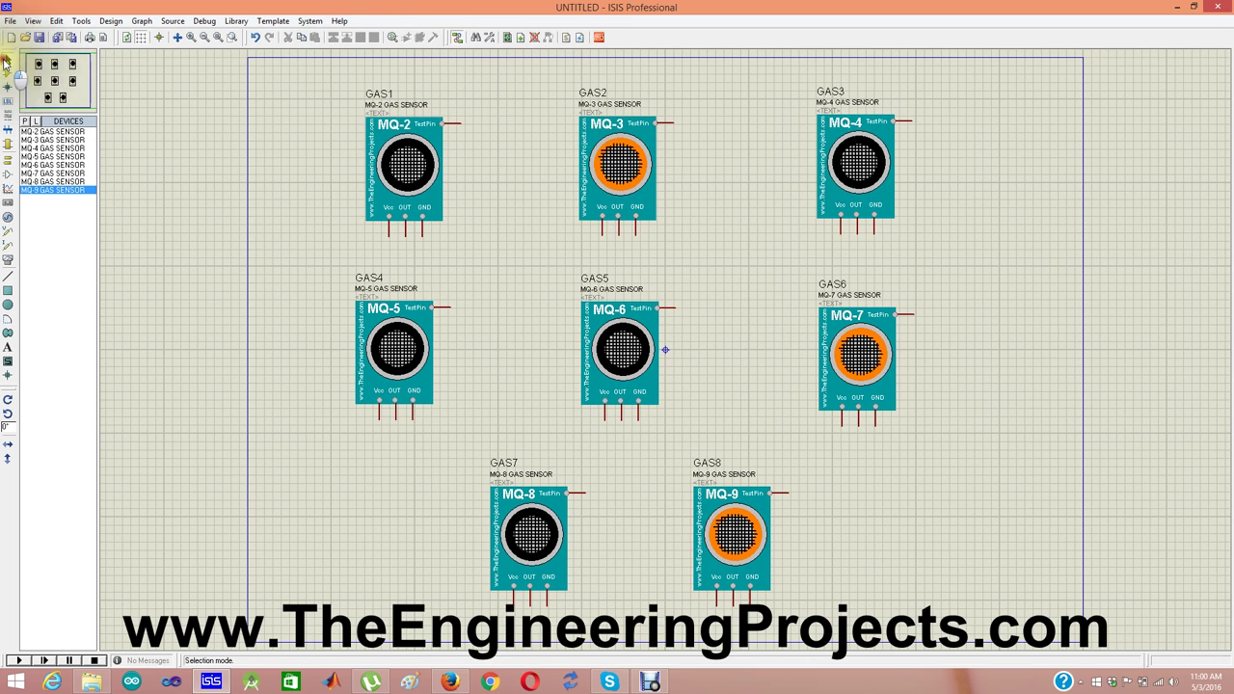
Step: Delete sensors GAS1–GAS3 and GAS5–GAS8, leaving only GAS4 on the sheet
{"action": "left_click_drag", "start_coordinate": [331, 64], "coordinate": [978, 261]}
{"action": "key", "text": "Delete"}
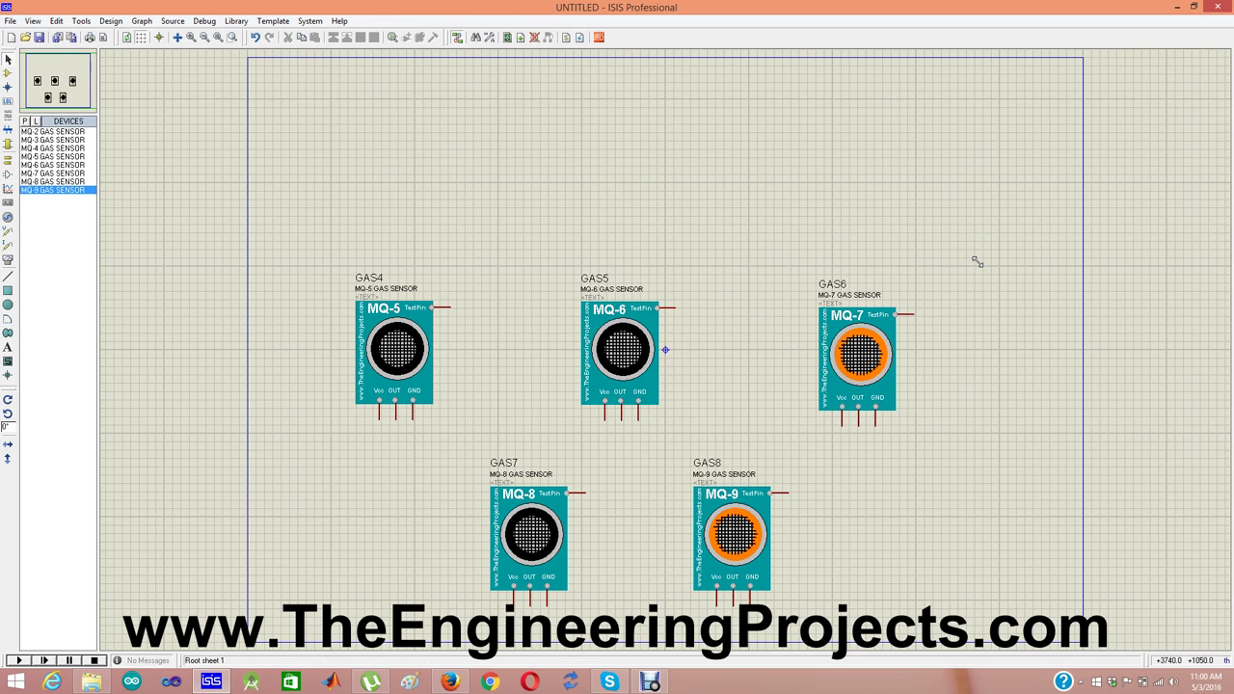
{"action": "left_click_drag", "start_coordinate": [459, 207], "coordinate": [1005, 634]}
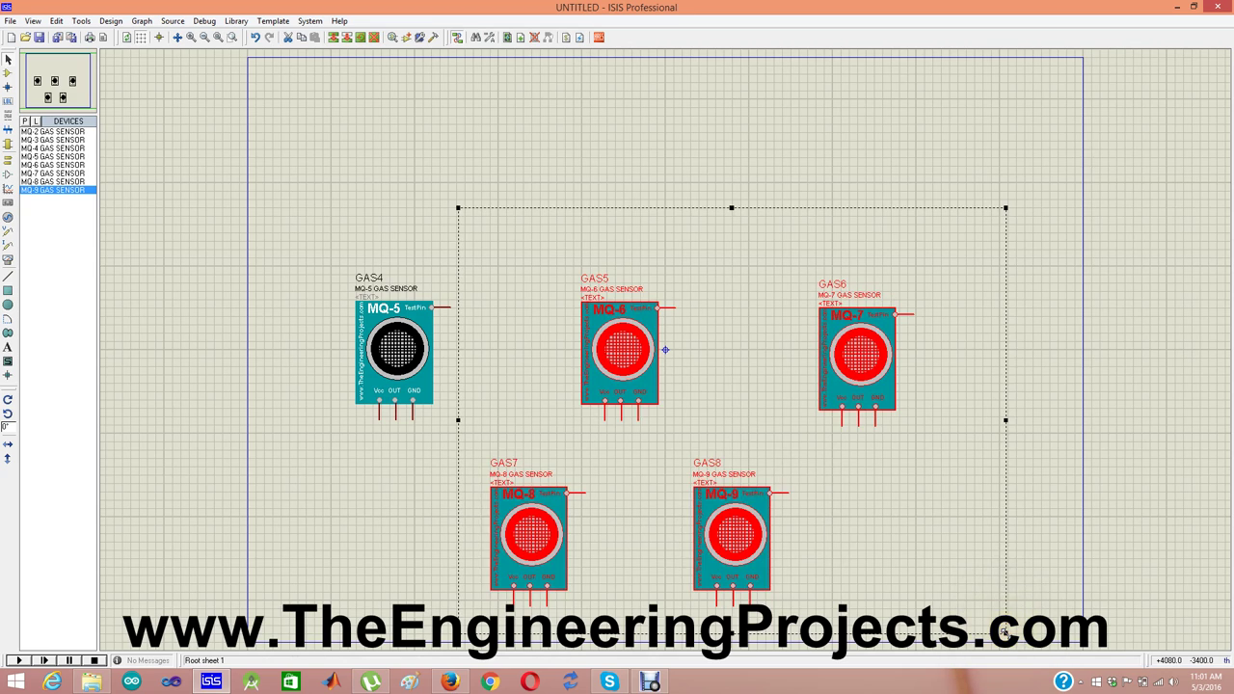
{"action": "key", "text": "Delete"}
Step: Move the MQ-5 sensor GAS4 to the centre of the sheet
{"action": "left_click", "coordinate": [384, 356]}
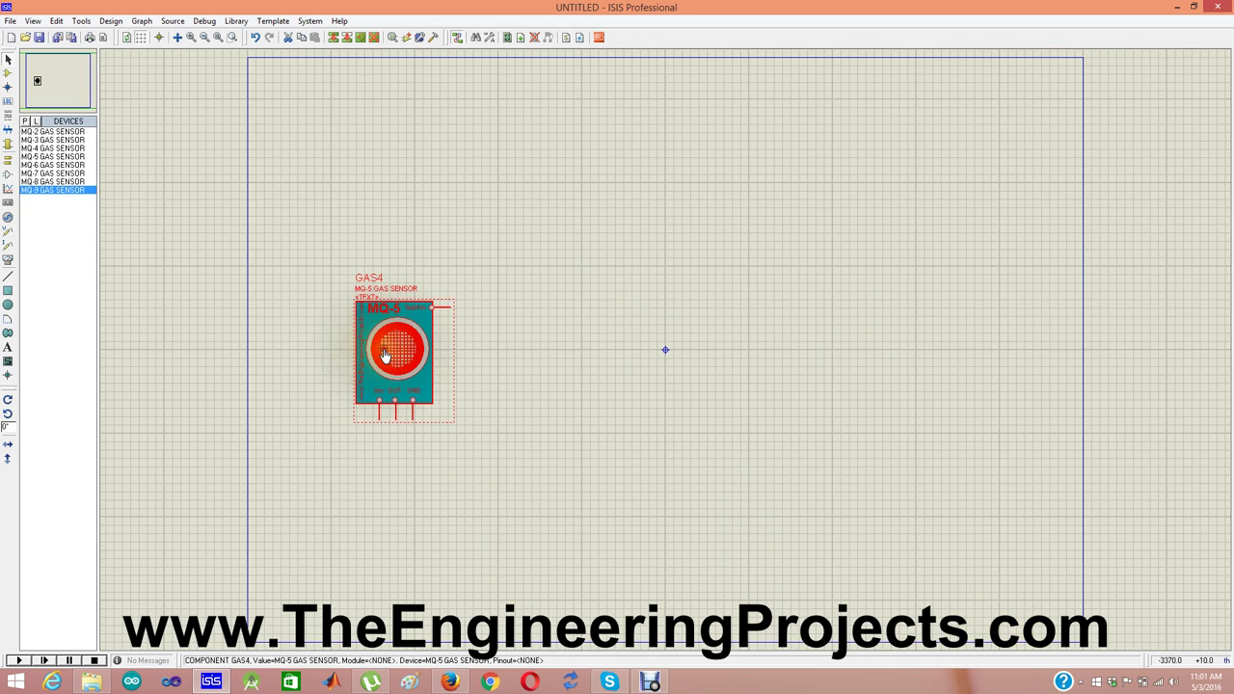
{"action": "left_click_drag", "start_coordinate": [385, 355], "coordinate": [666, 355]}
{"action": "left_click", "coordinate": [521, 391]}
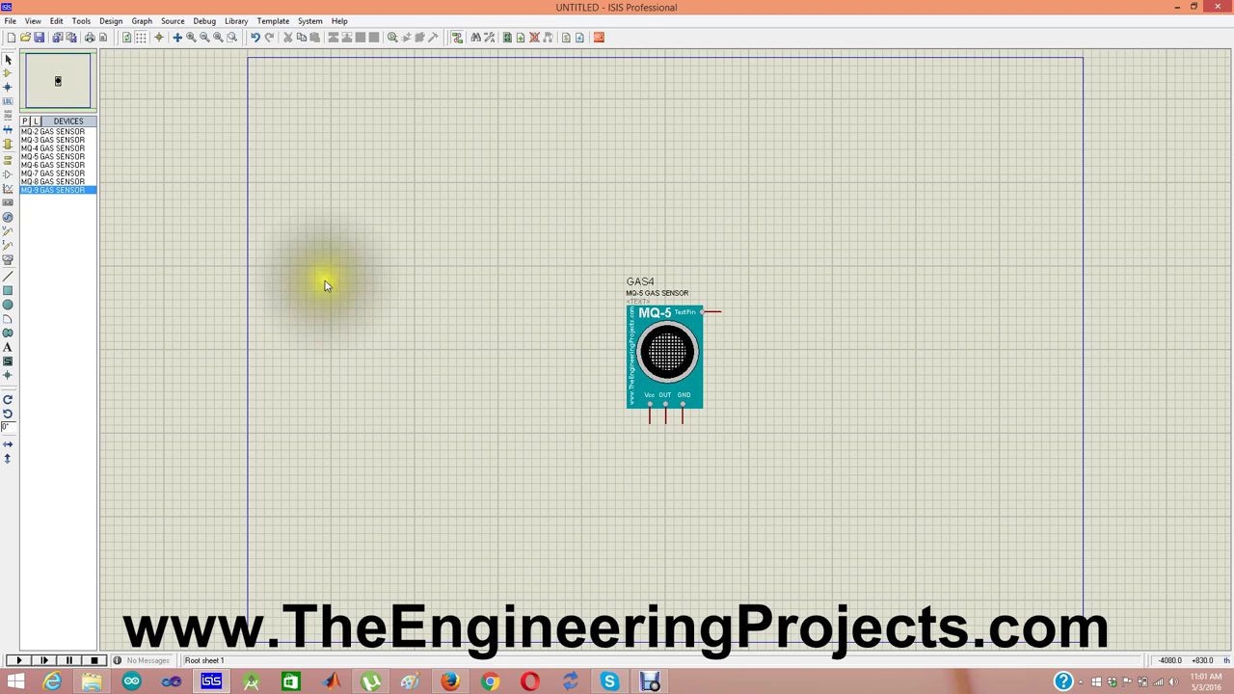
Step: Search 'logic sta' and add LOGICSTATE from the ACTIVE library, placing one beside GAS4
{"action": "left_click", "coordinate": [9, 72]}
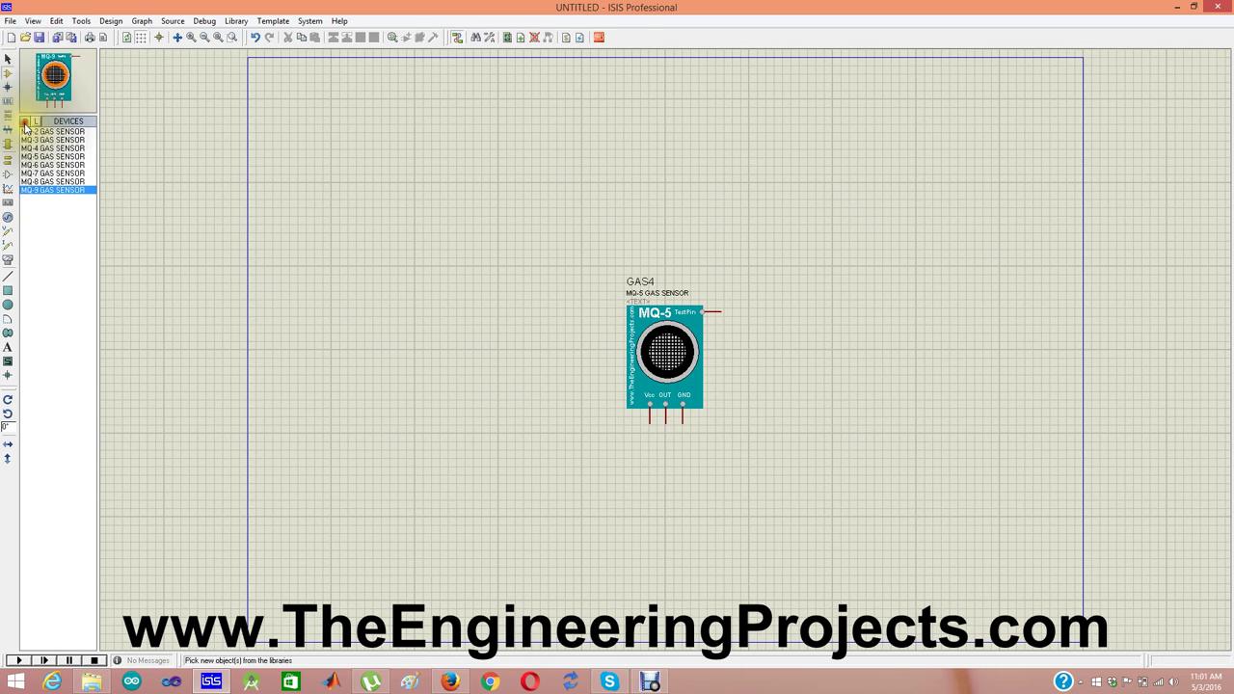
{"action": "left_click", "coordinate": [25, 122]}
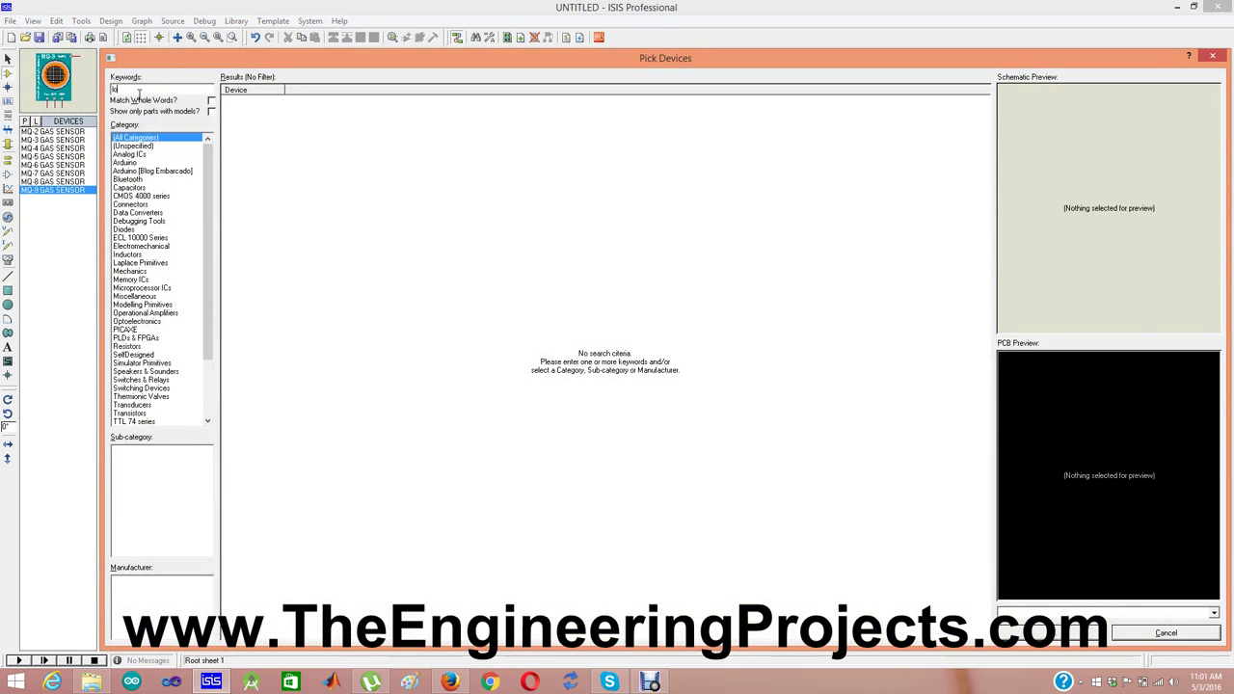
{"action": "type", "text": "logic state"}
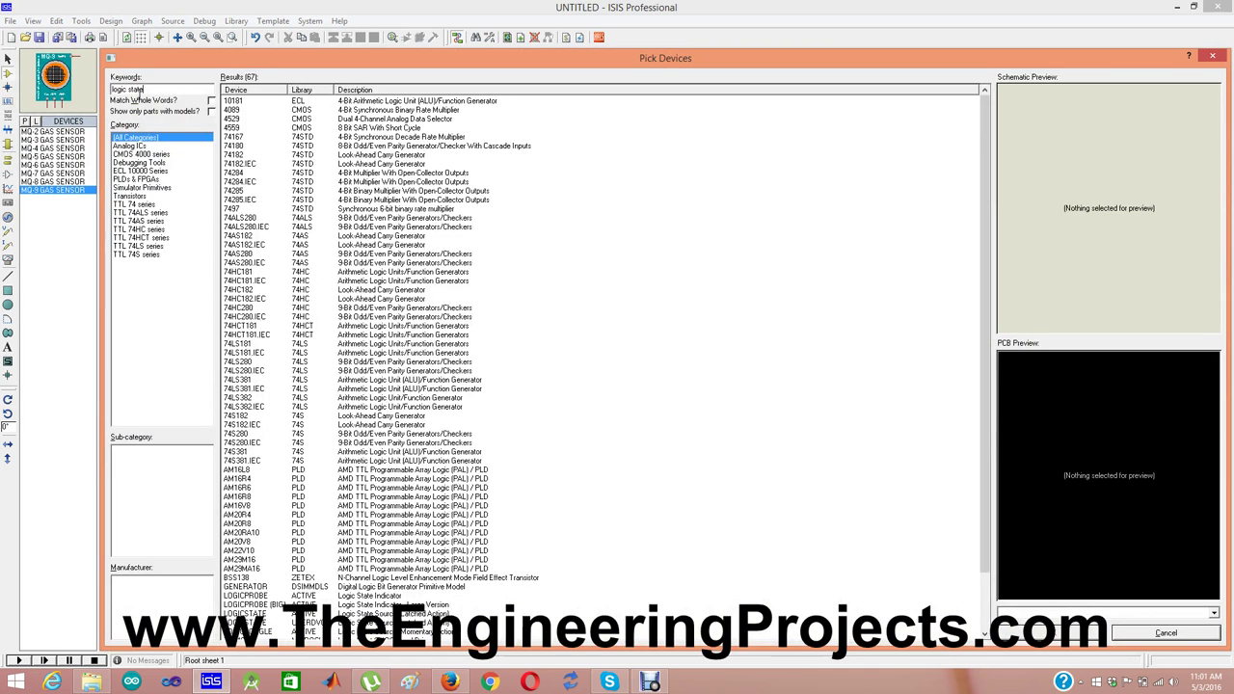
{"action": "left_click", "coordinate": [349, 101]}
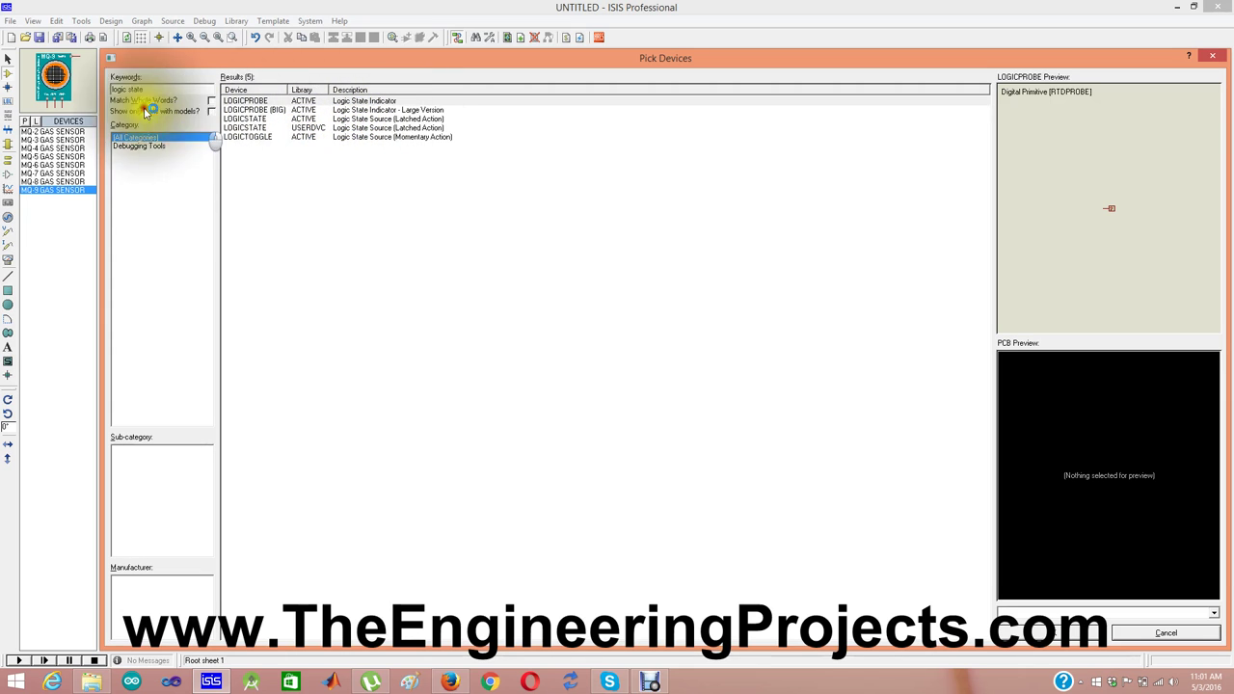
{"action": "key", "text": "Escape"}
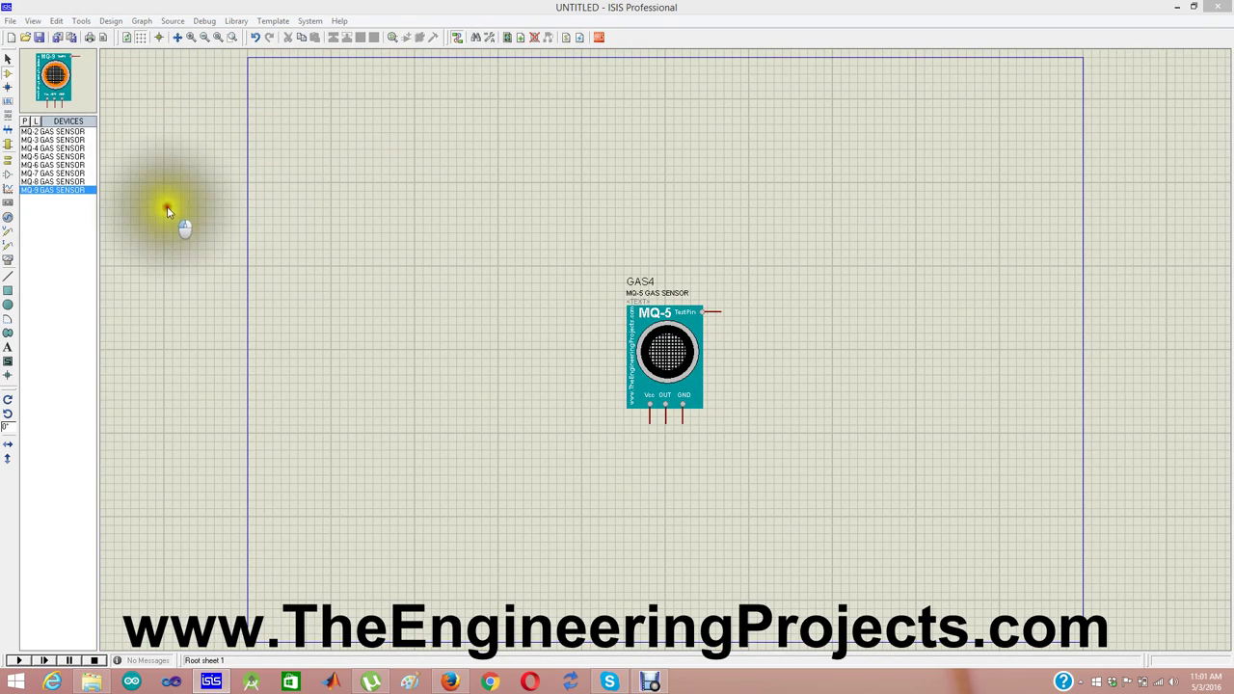
{"action": "left_click", "coordinate": [220, 164]}
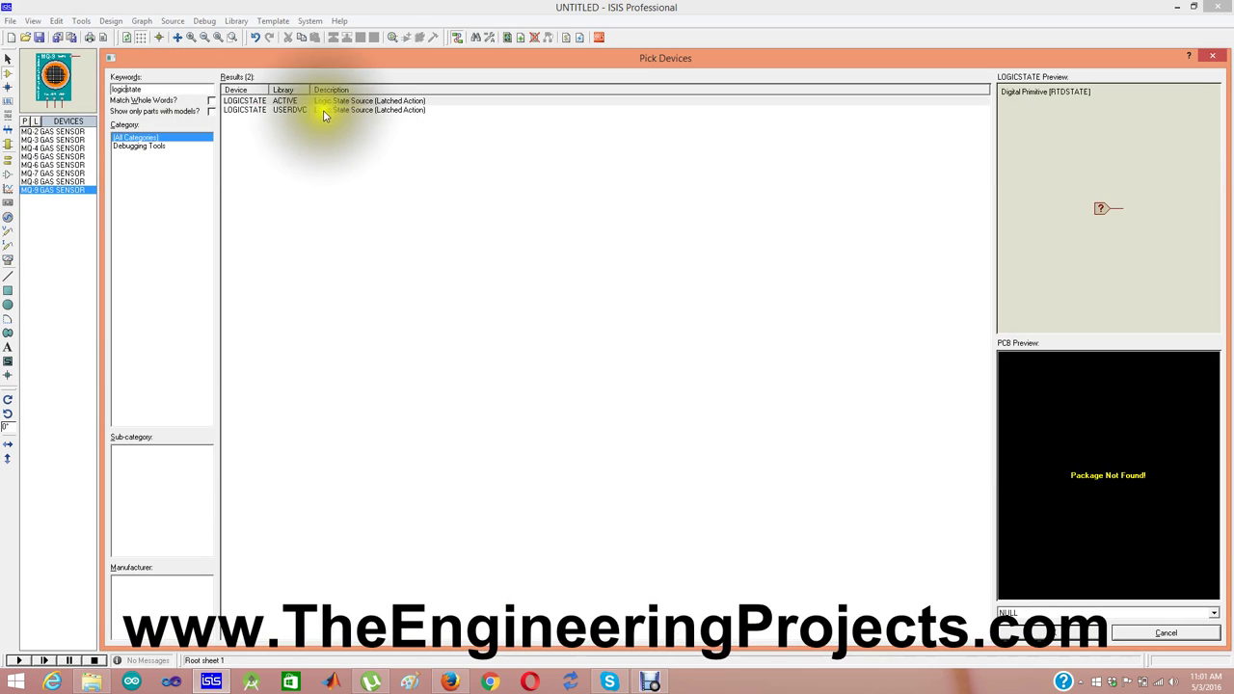
{"action": "left_click", "coordinate": [327, 102]}
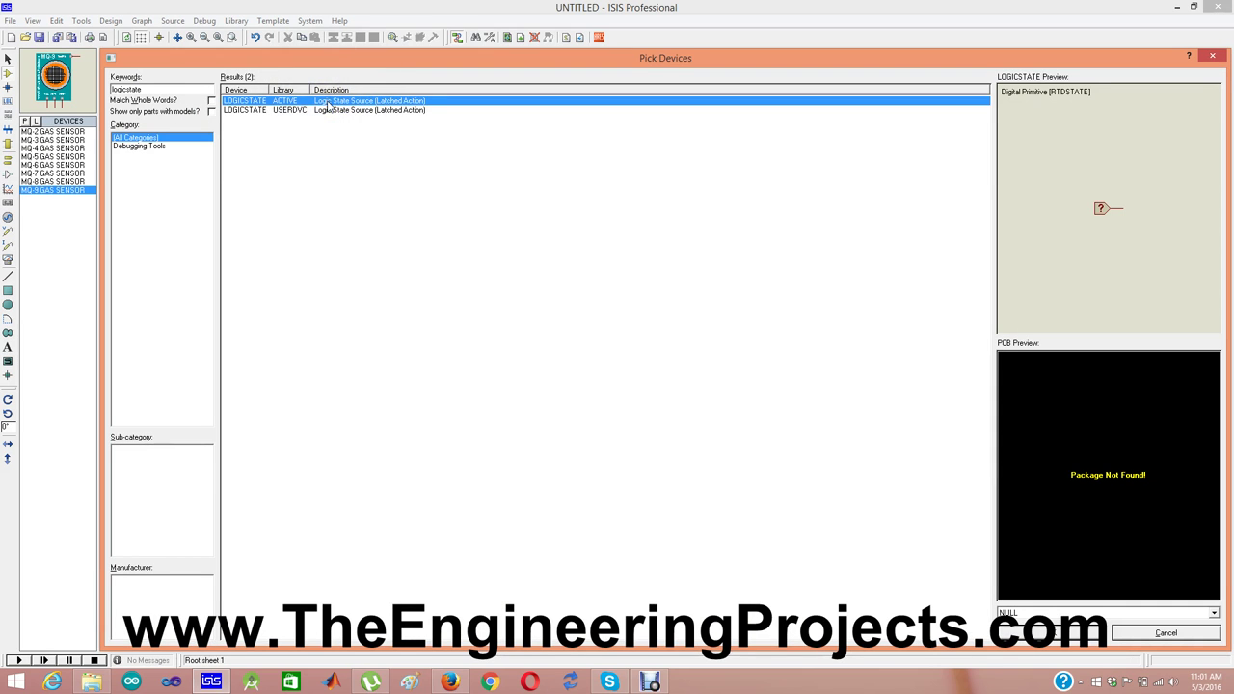
{"action": "left_click", "coordinate": [1212, 56]}
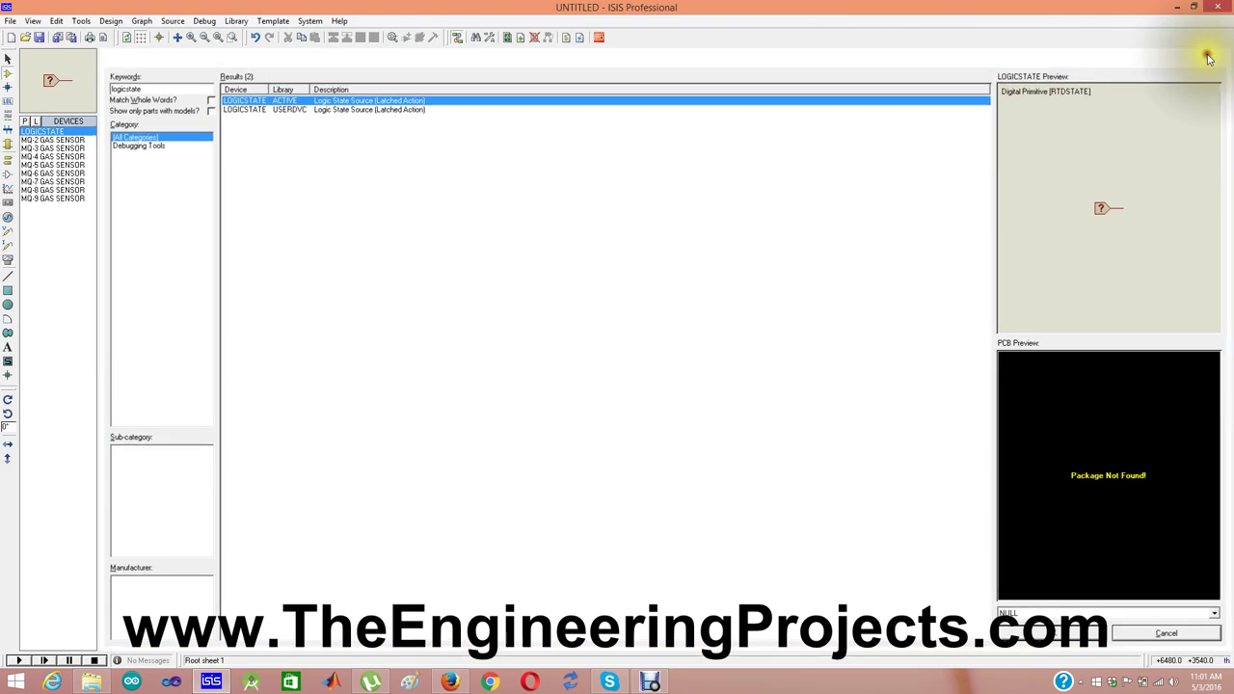
{"action": "left_click", "coordinate": [826, 284]}
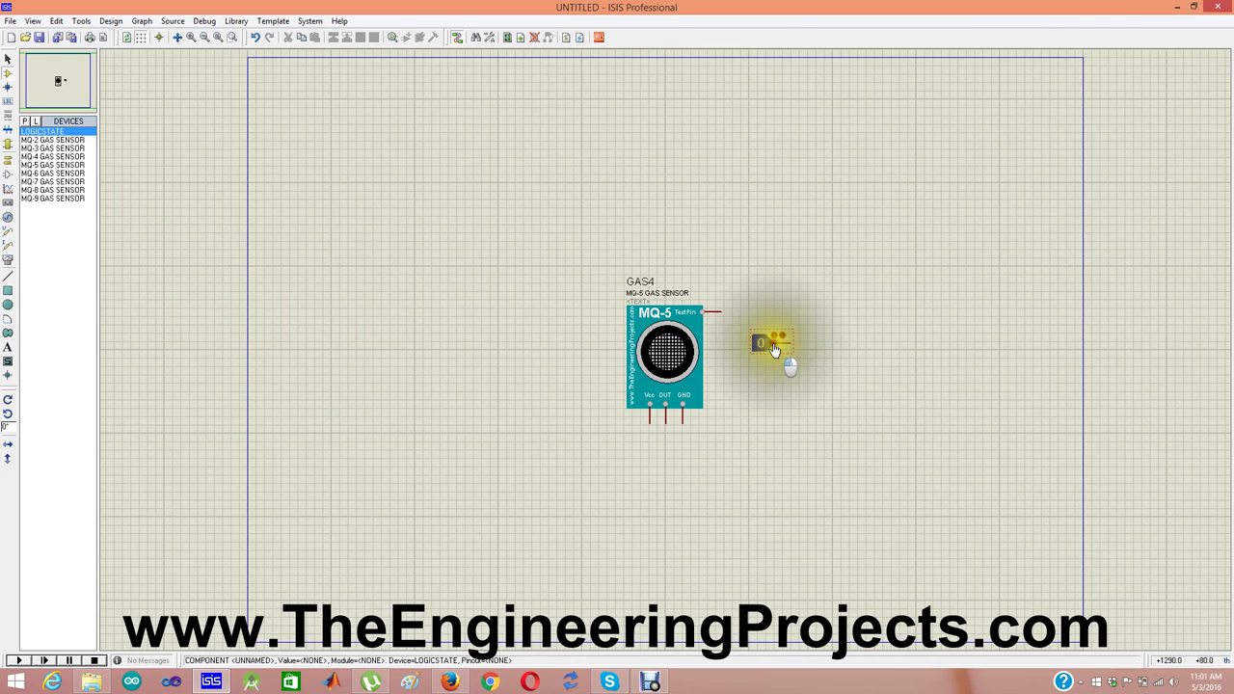
Step: Drop the logic state right of the MQ-5, wire it to the TestPin, and close the error log
{"action": "left_click", "coordinate": [799, 335]}
{"action": "left_click", "coordinate": [799, 334]}
{"action": "left_click", "coordinate": [718, 311]}
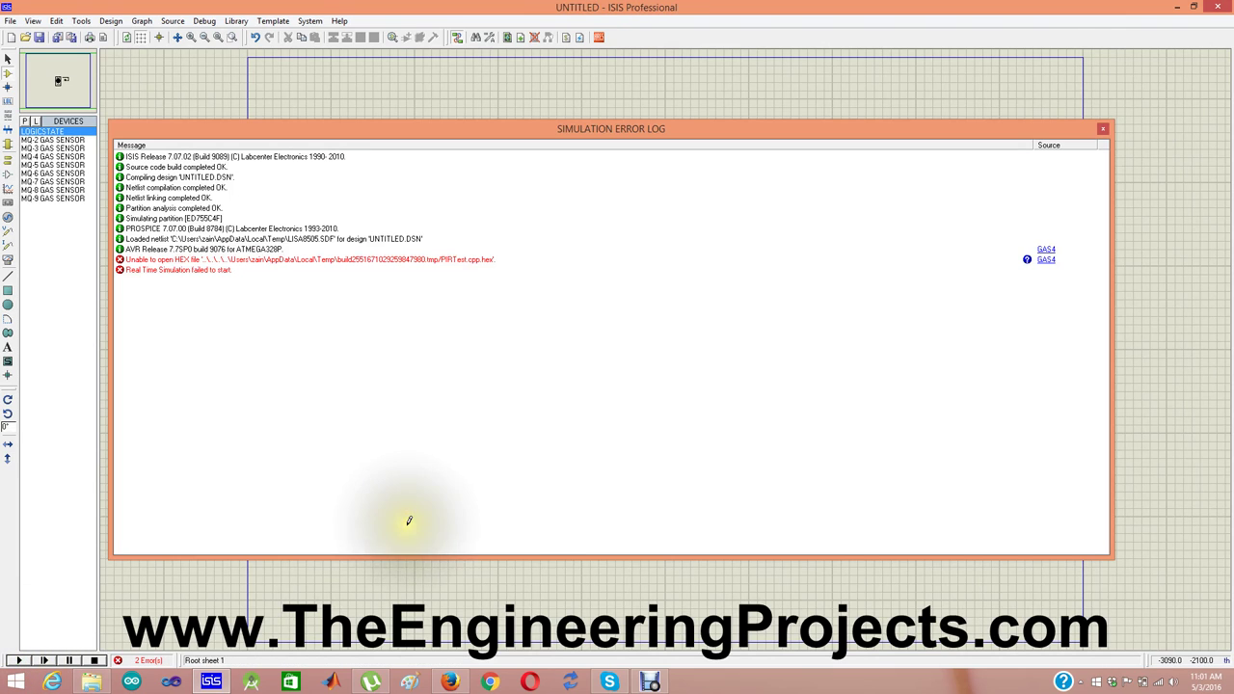
{"action": "left_click", "coordinate": [1103, 128]}
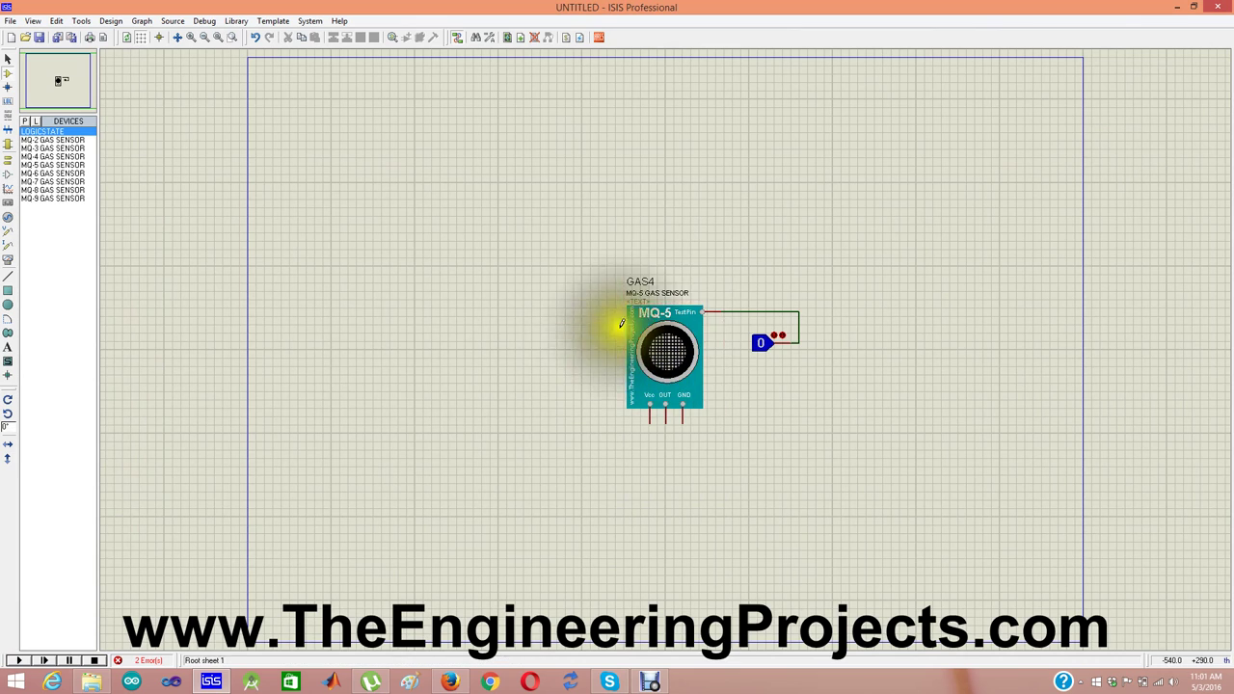
Step: Set GAS4's Program File to GasSensorTEP.HEX in Edit Component and confirm with OK
{"action": "double_click", "coordinate": [652, 354]}
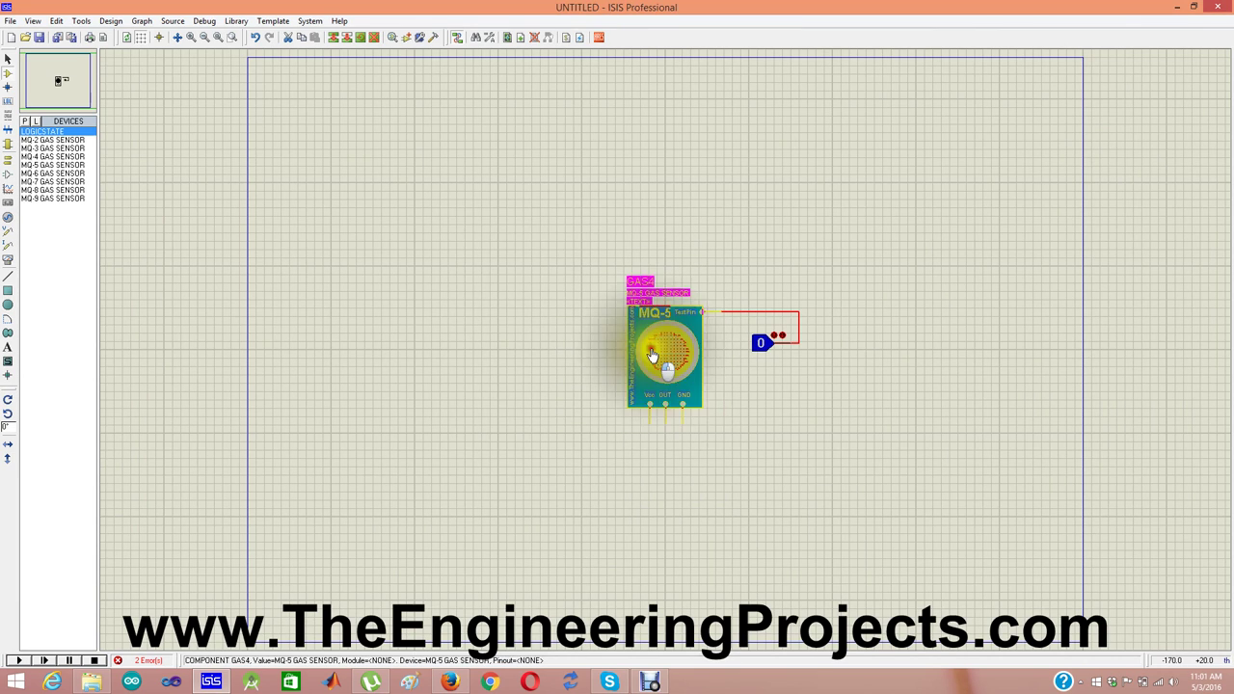
{"action": "left_click", "coordinate": [643, 292]}
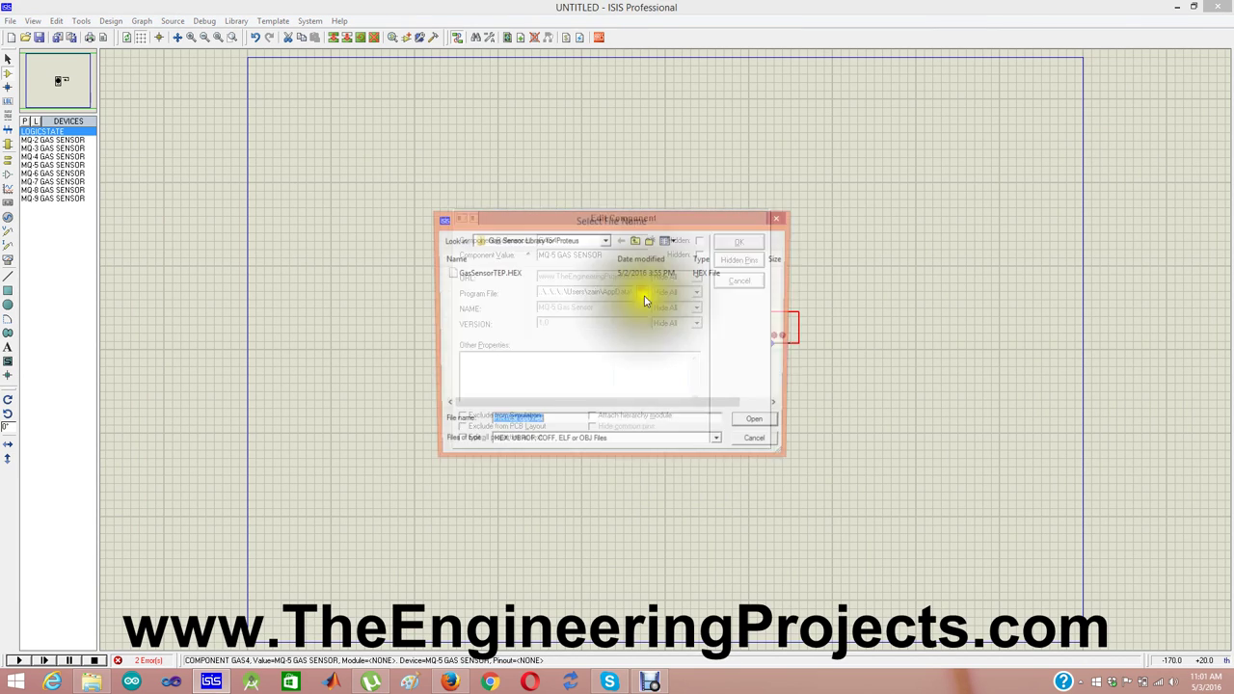
{"action": "double_click", "coordinate": [499, 276]}
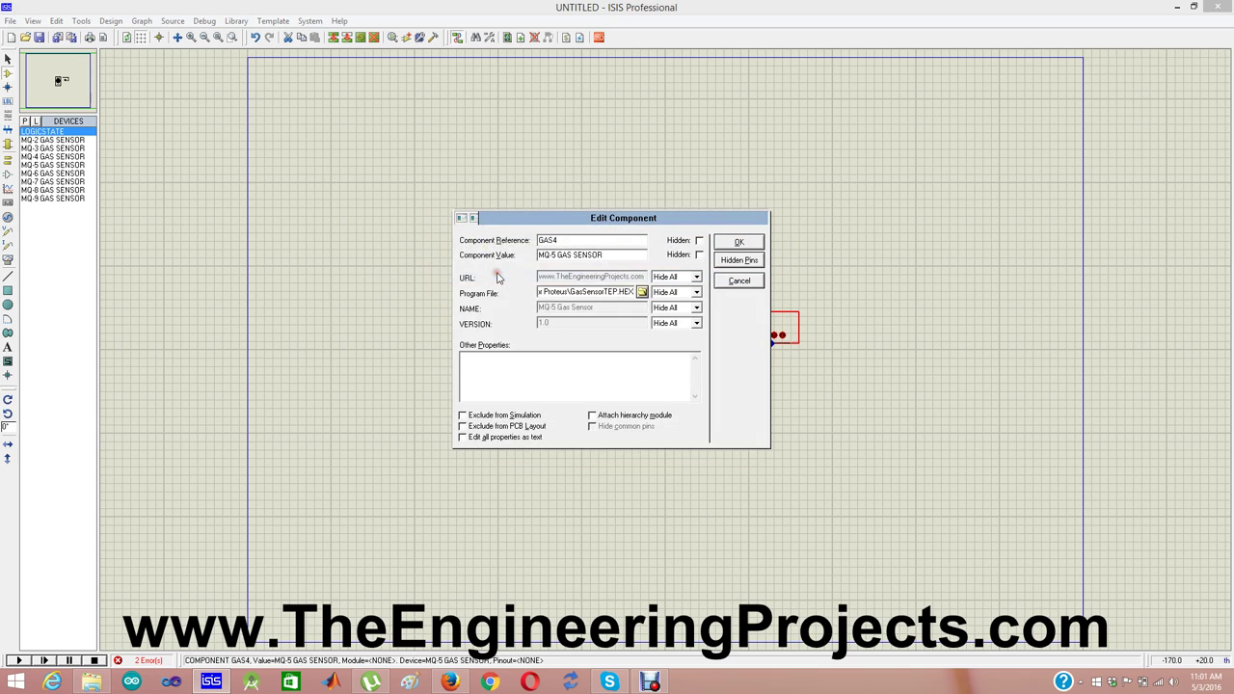
{"action": "left_click", "coordinate": [591, 293]}
{"action": "left_click", "coordinate": [737, 243]}
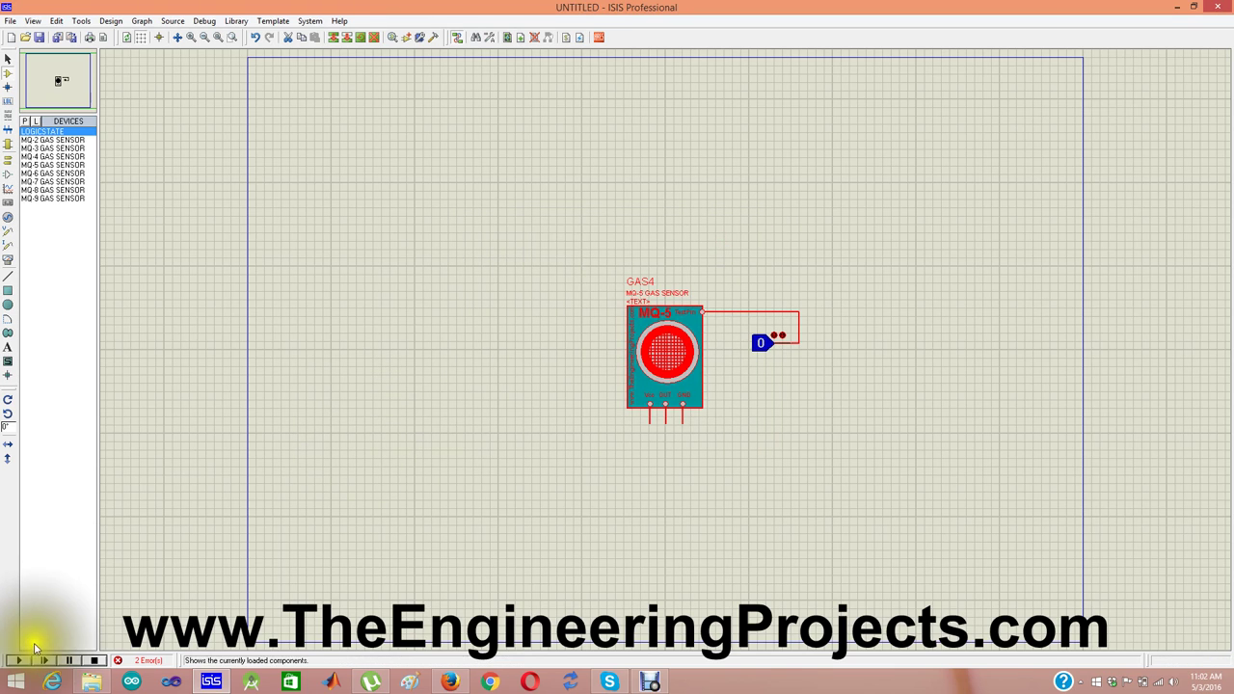
Step: Simulate the MQ-5 circuit with its logic-state input switched to 1, then stop the simulation
{"action": "left_click", "coordinate": [20, 660]}
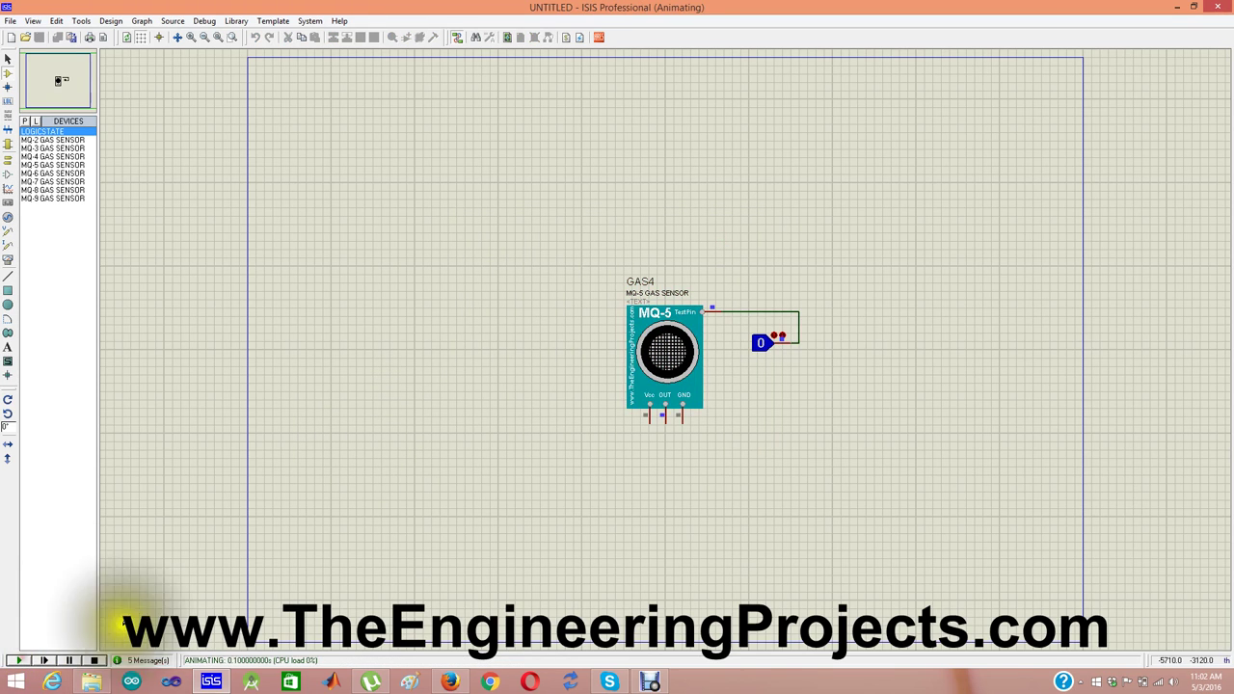
{"action": "left_click", "coordinate": [761, 347]}
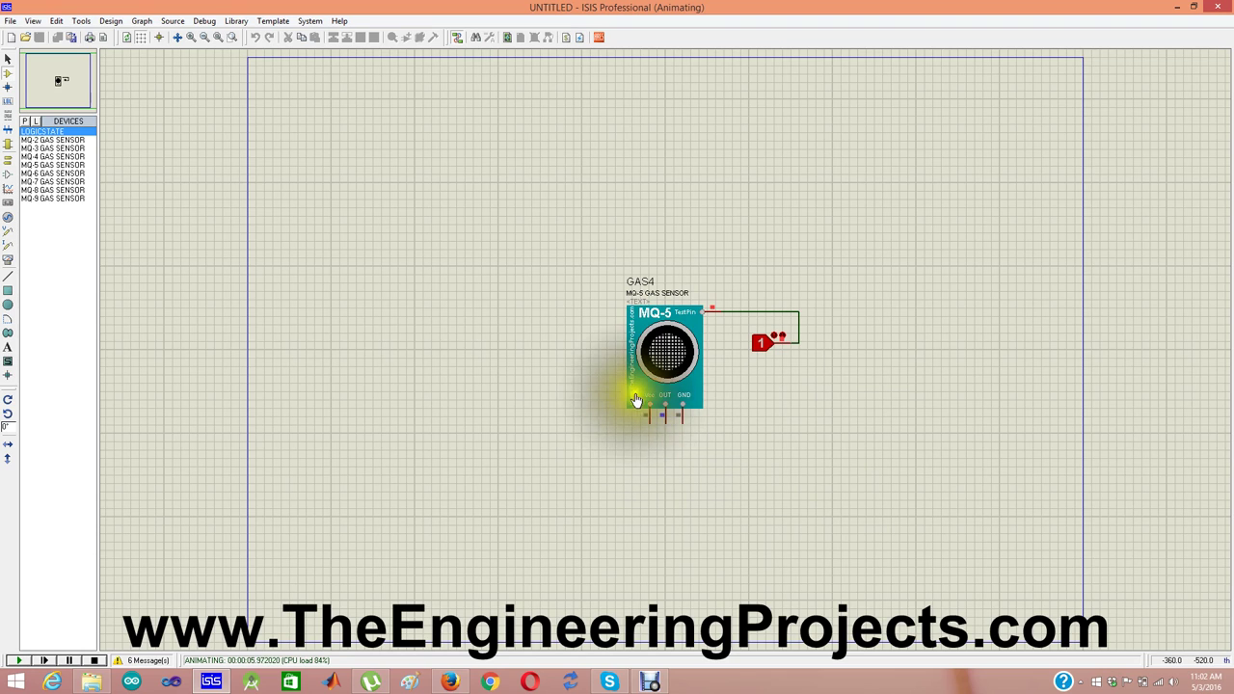
{"action": "left_click", "coordinate": [93, 660]}
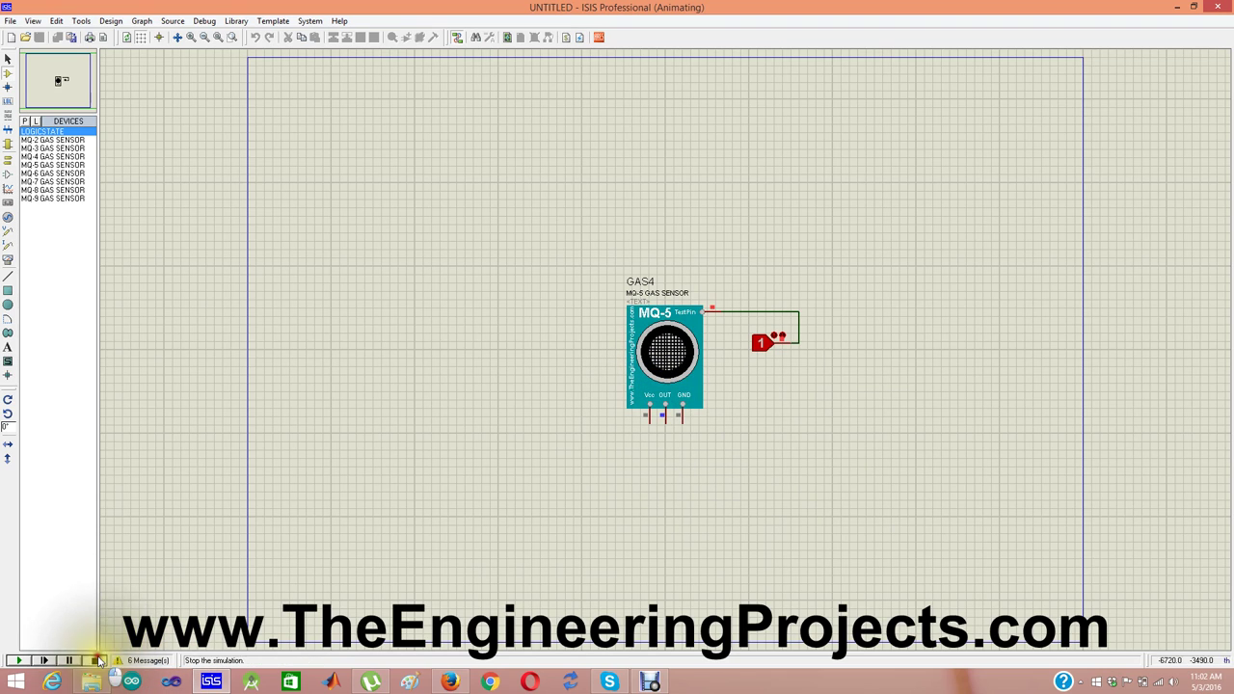
Step: Place a GROUND terminal below the MQ-5 sensor and wire it to the GND pin
{"action": "left_click", "coordinate": [8, 162]}
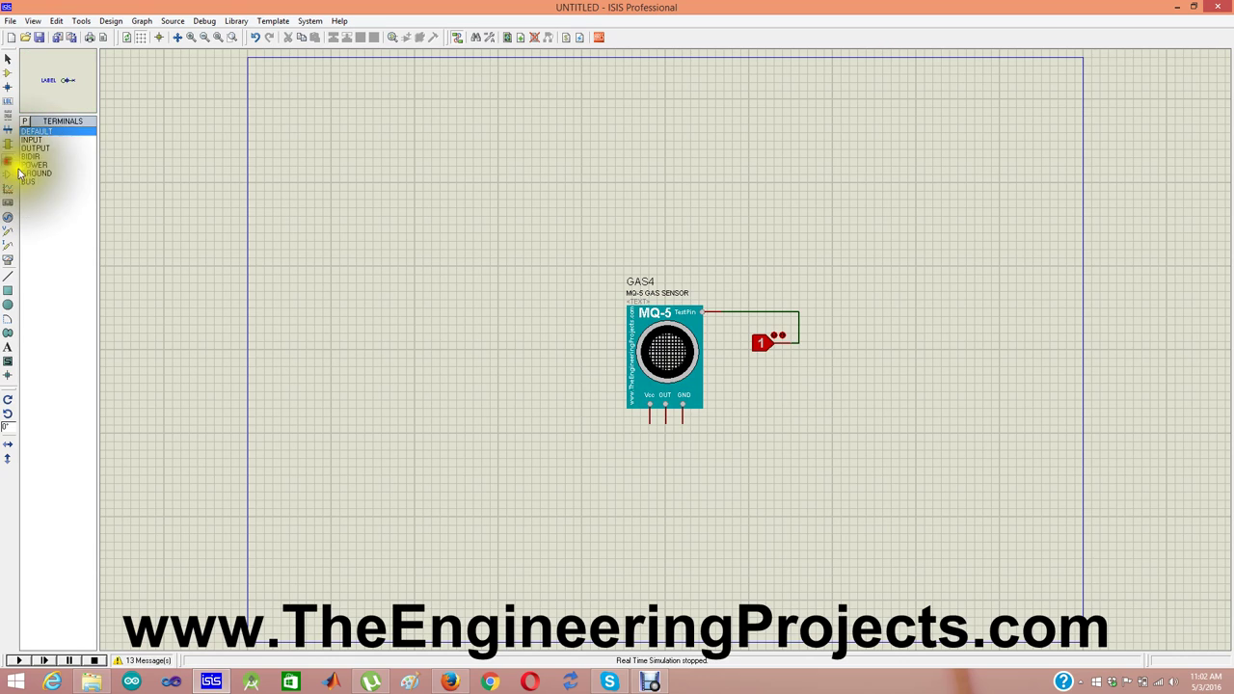
{"action": "left_click", "coordinate": [37, 173]}
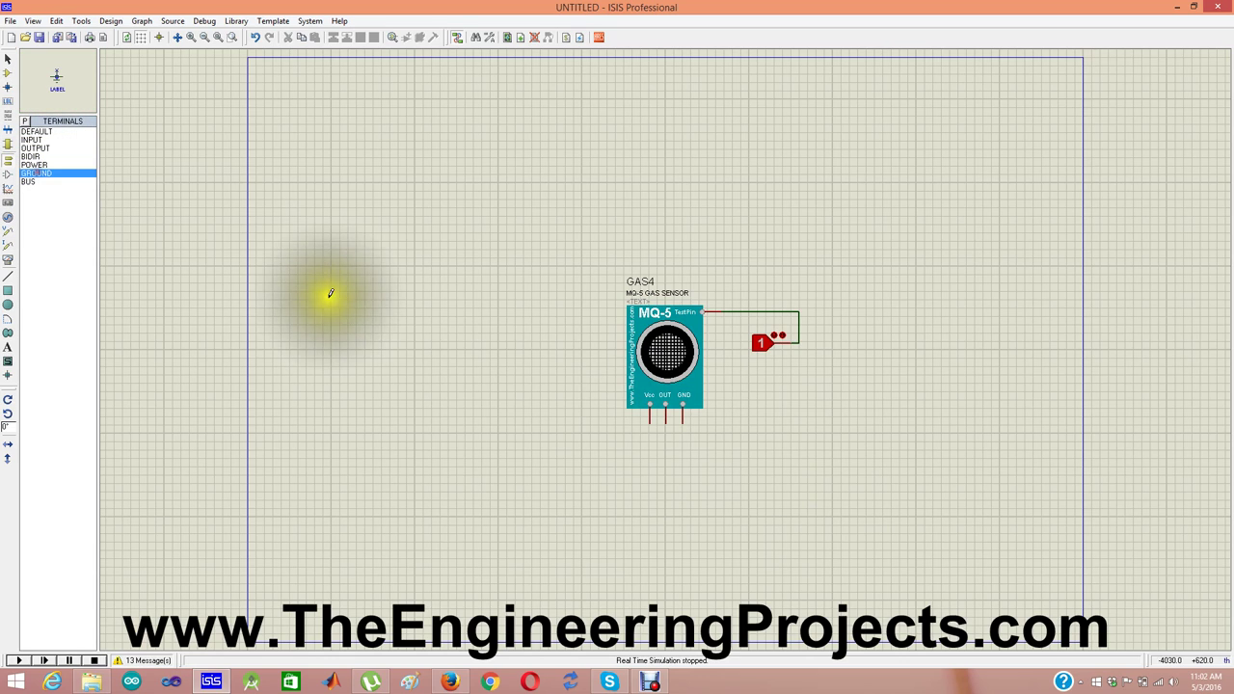
{"action": "left_click", "coordinate": [687, 449]}
{"action": "left_click", "coordinate": [690, 437]}
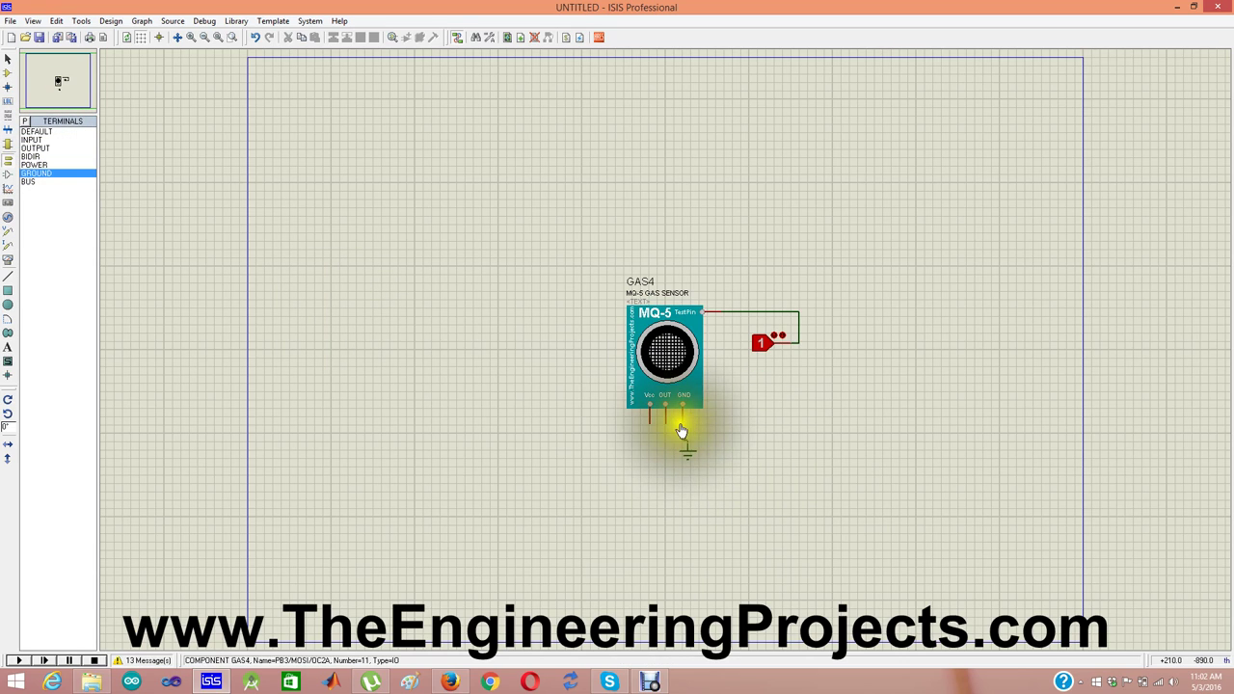
Step: Place a POWER terminal left of the sensor and wire it to the Vcc pin
{"action": "left_click", "coordinate": [37, 158]}
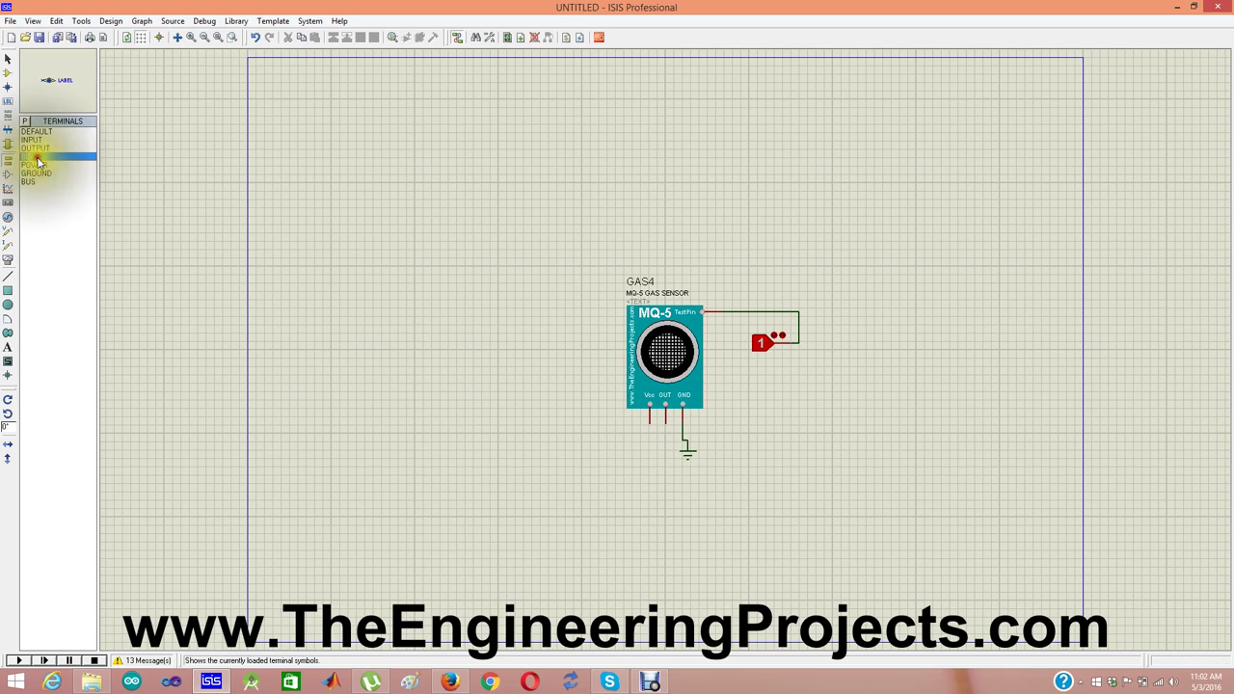
{"action": "left_click", "coordinate": [36, 165]}
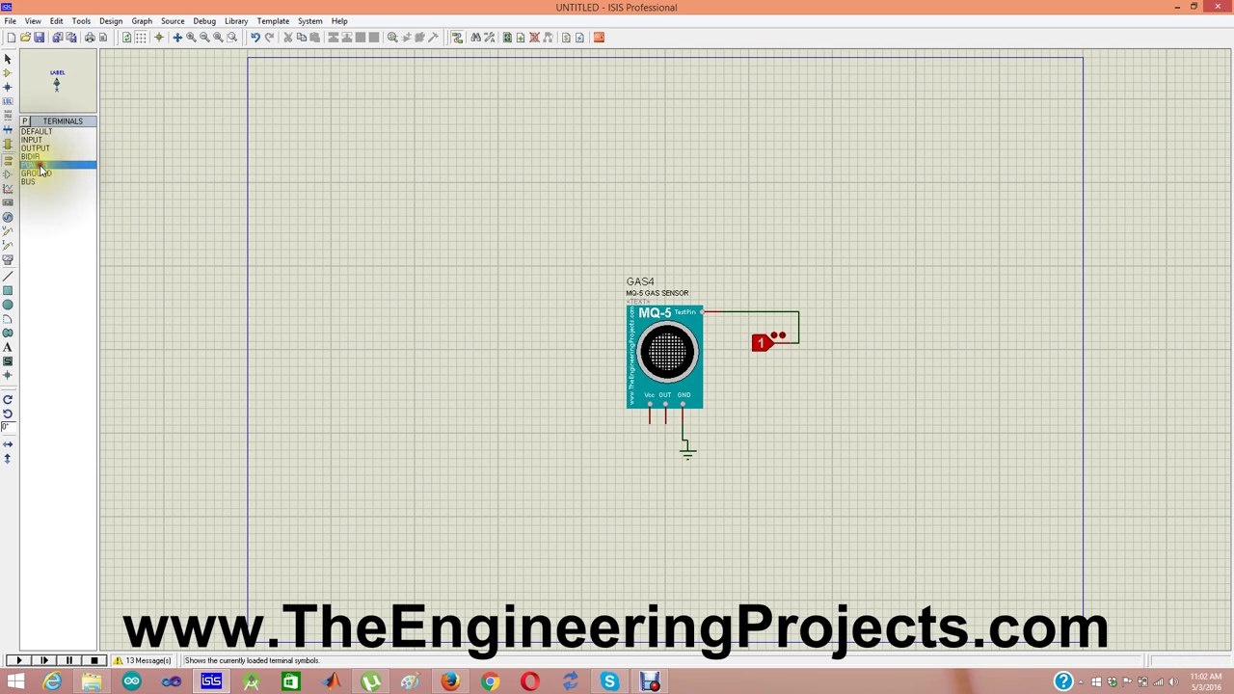
{"action": "left_click", "coordinate": [599, 428]}
{"action": "left_click", "coordinate": [645, 425]}
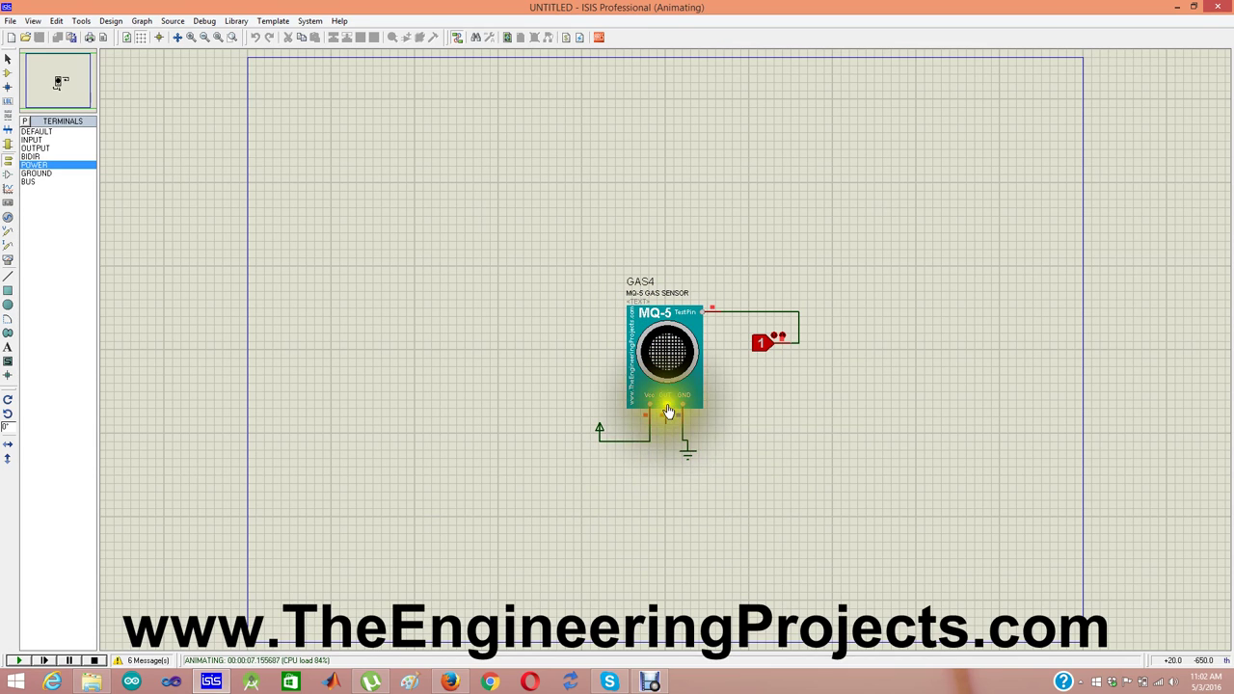
Step: Toggle the TestPin logic-state probe to 0, back to 1, and once more while simulating
{"action": "left_click", "coordinate": [762, 345]}
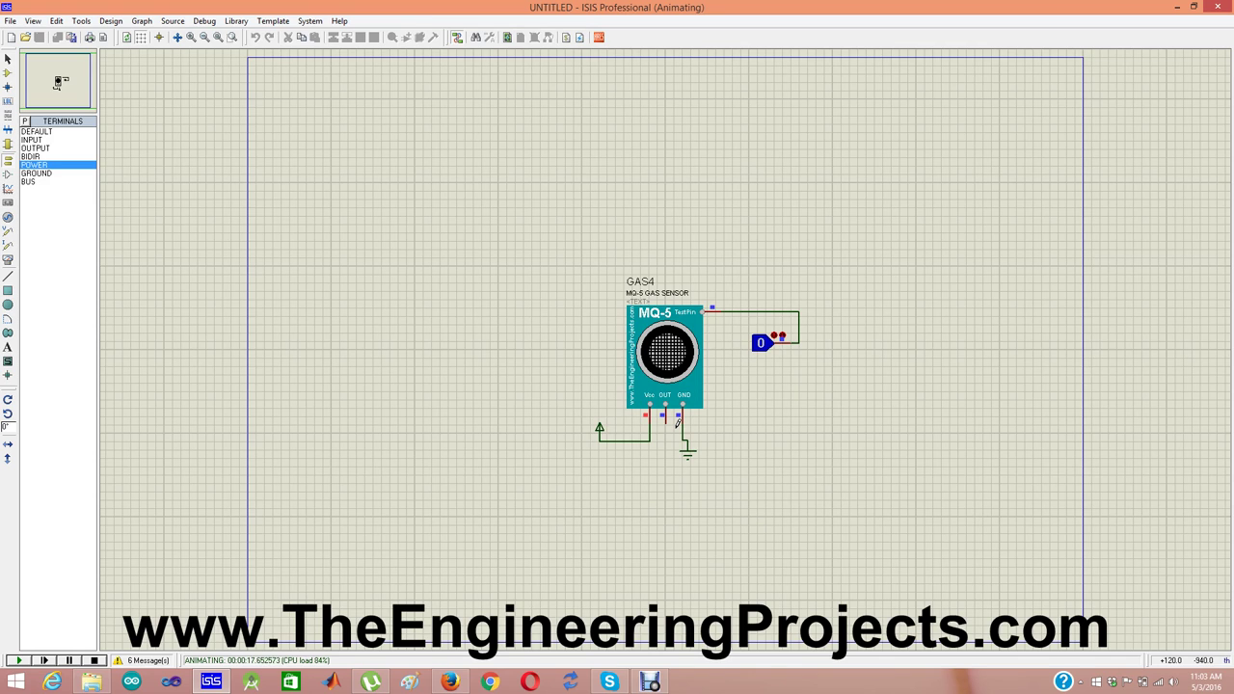
{"action": "left_click", "coordinate": [762, 345]}
{"action": "left_click", "coordinate": [762, 345]}
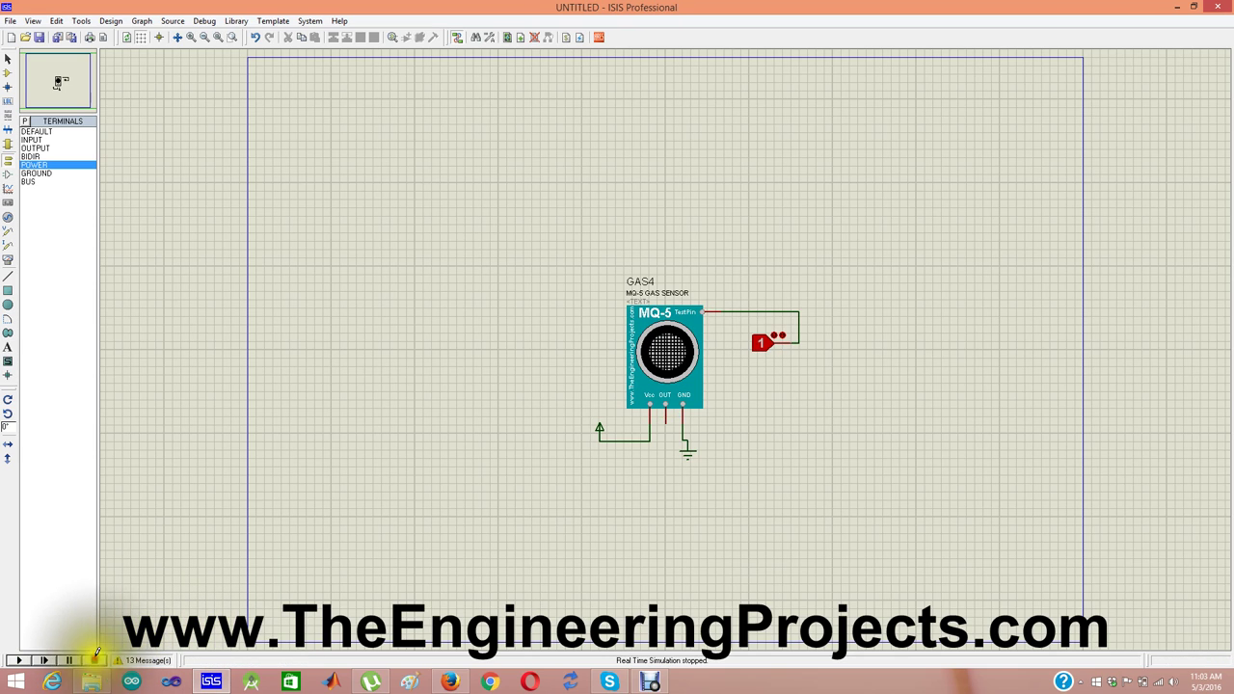
{"action": "double_click", "coordinate": [654, 401]}
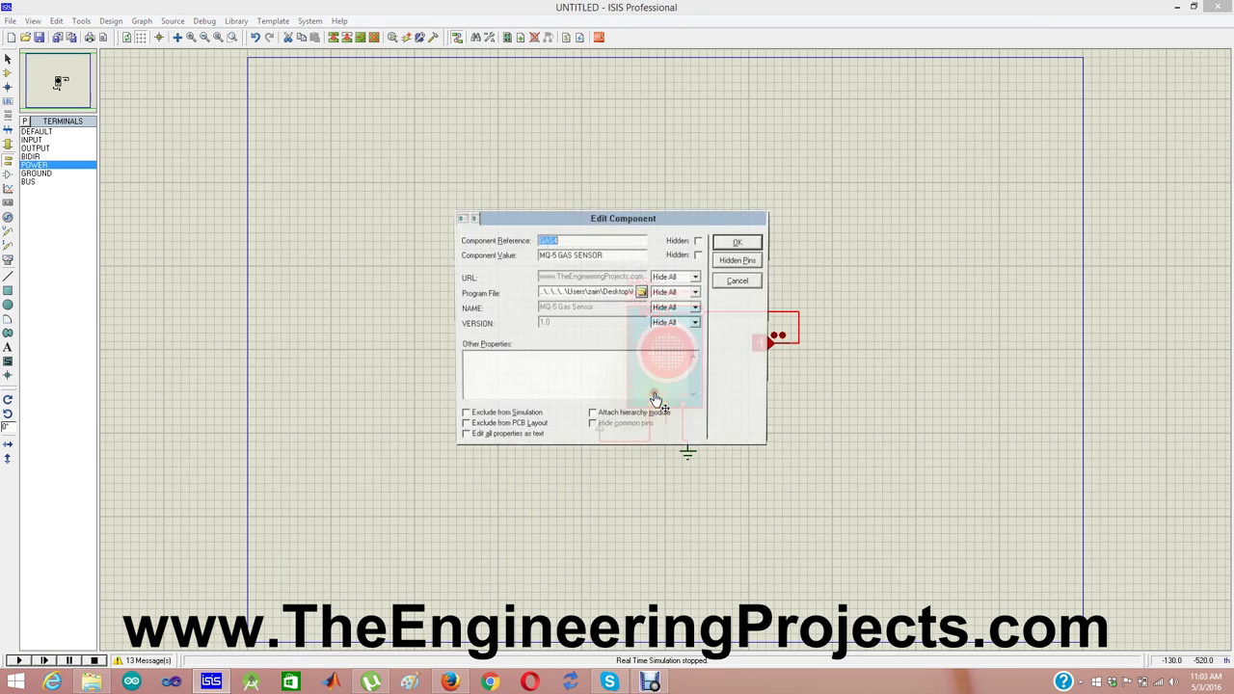
{"action": "left_click", "coordinate": [642, 292]}
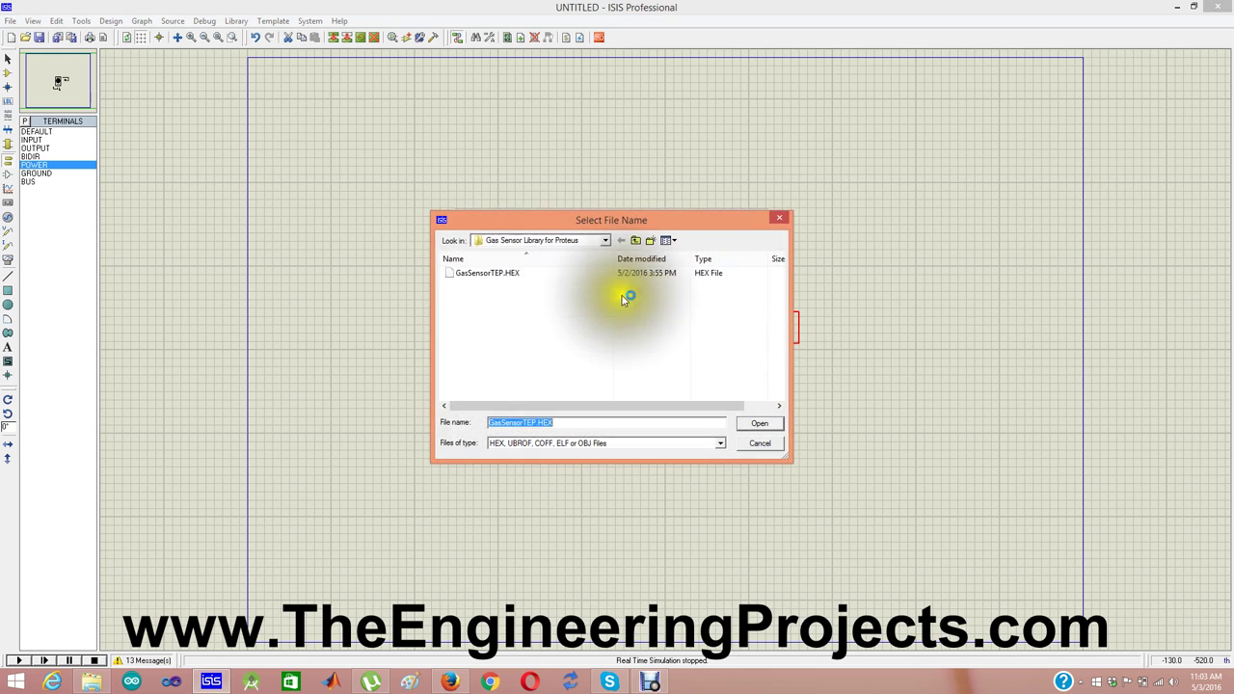
{"action": "left_click", "coordinate": [467, 274]}
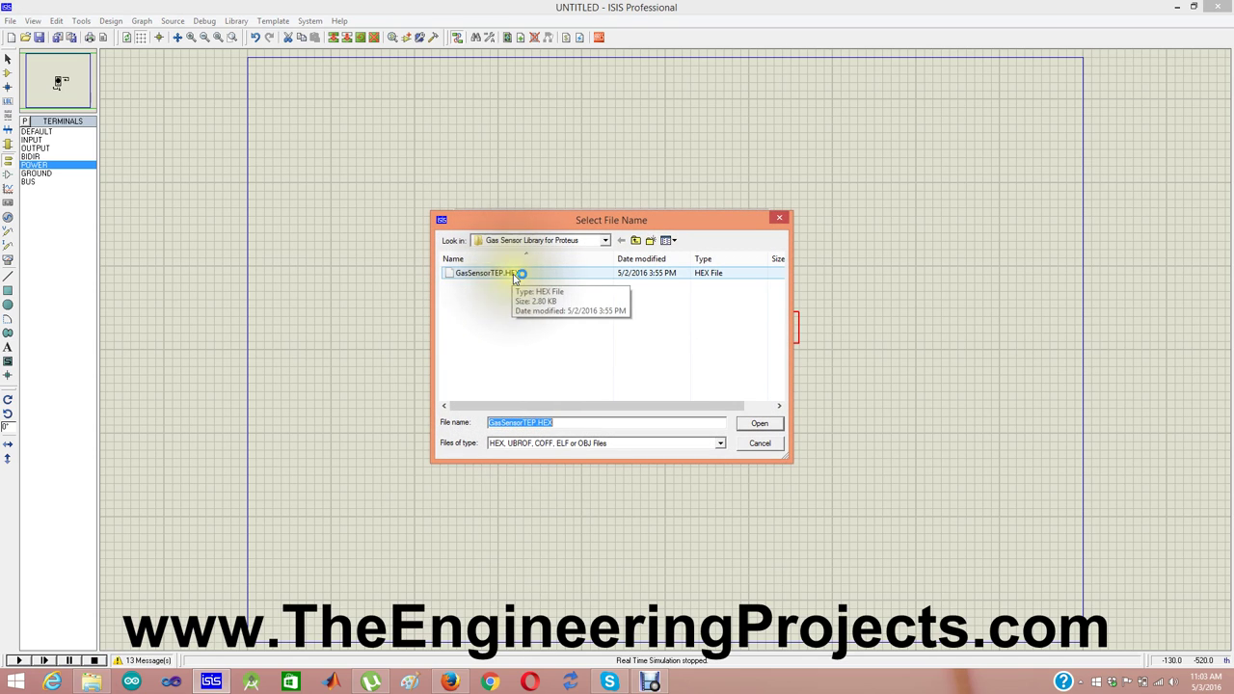
{"action": "left_click", "coordinate": [626, 324]}
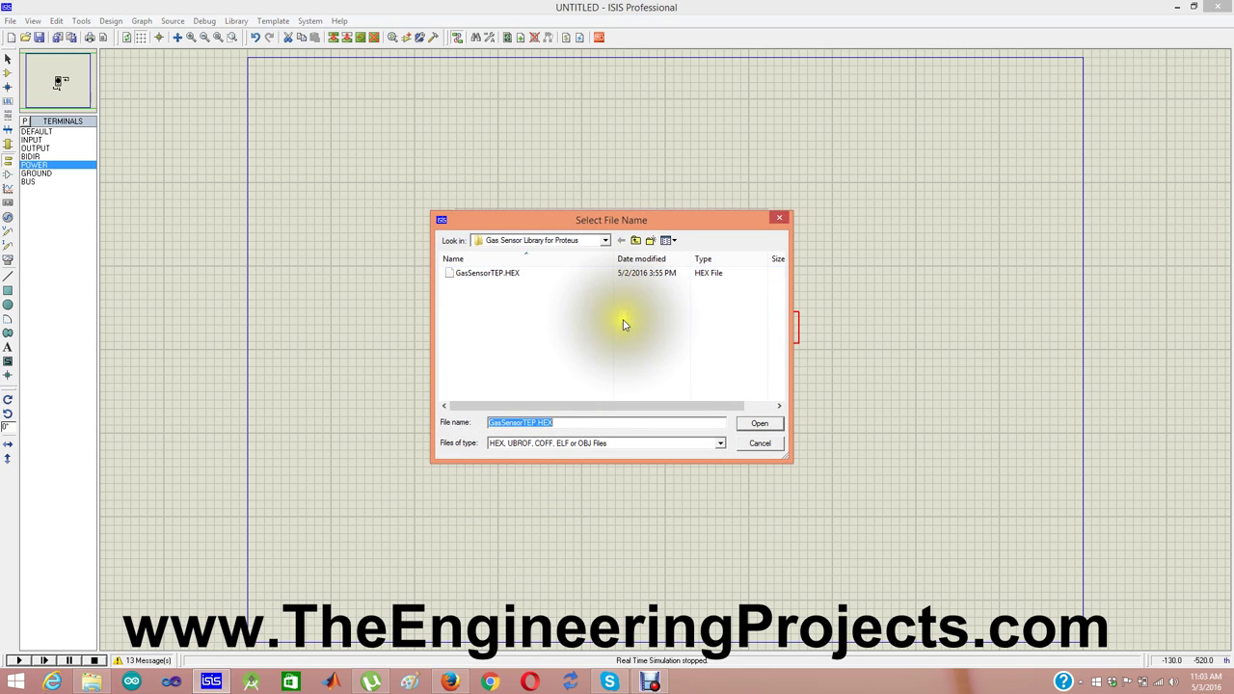
{"action": "left_click", "coordinate": [760, 443]}
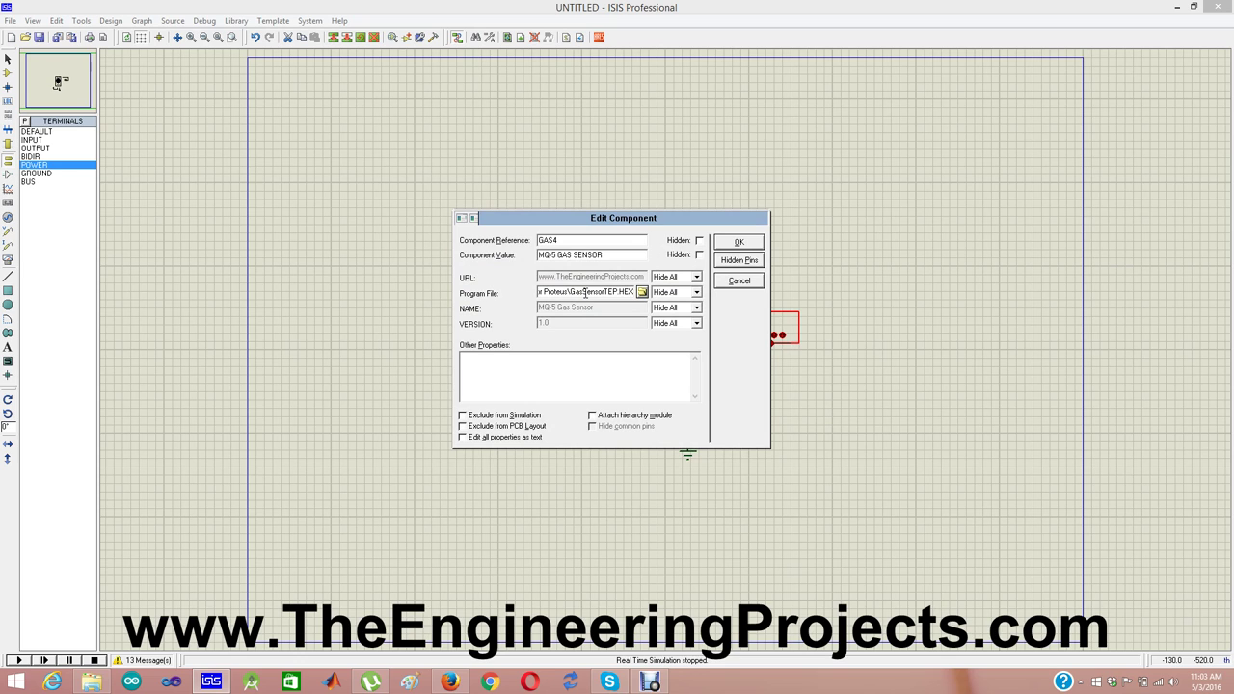
{"action": "left_click", "coordinate": [735, 281]}
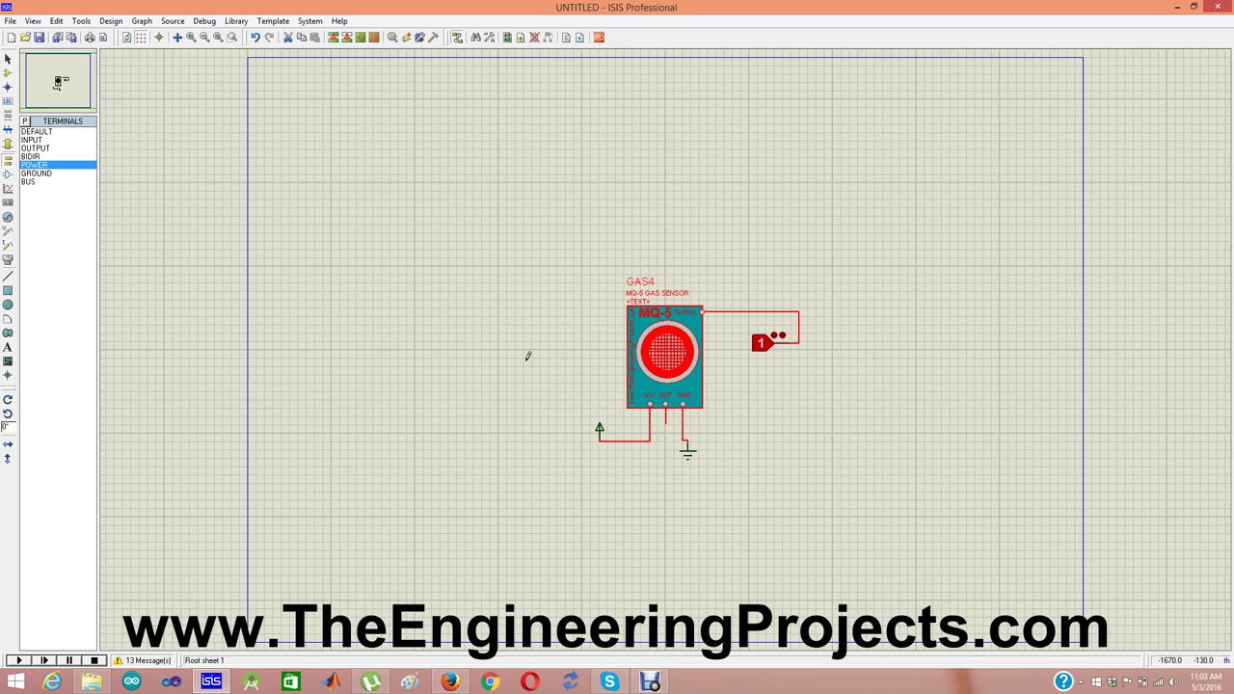
{"action": "left_click", "coordinate": [586, 442]}
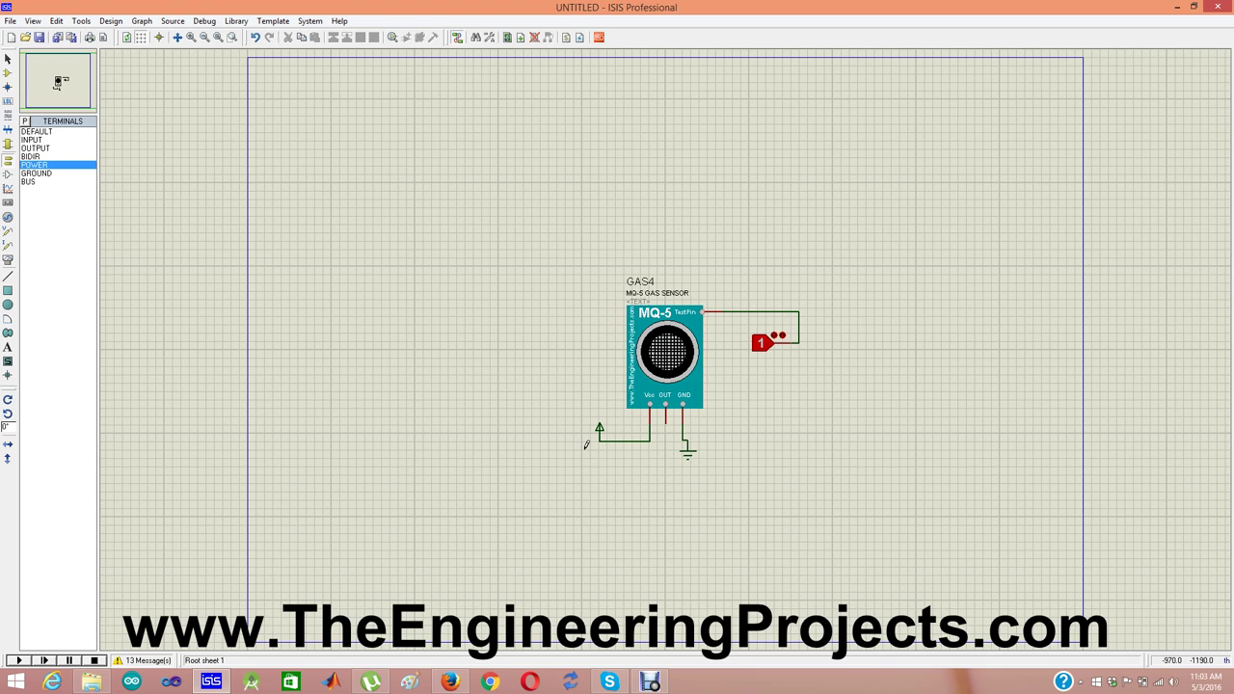
{"action": "left_click", "coordinate": [463, 509]}
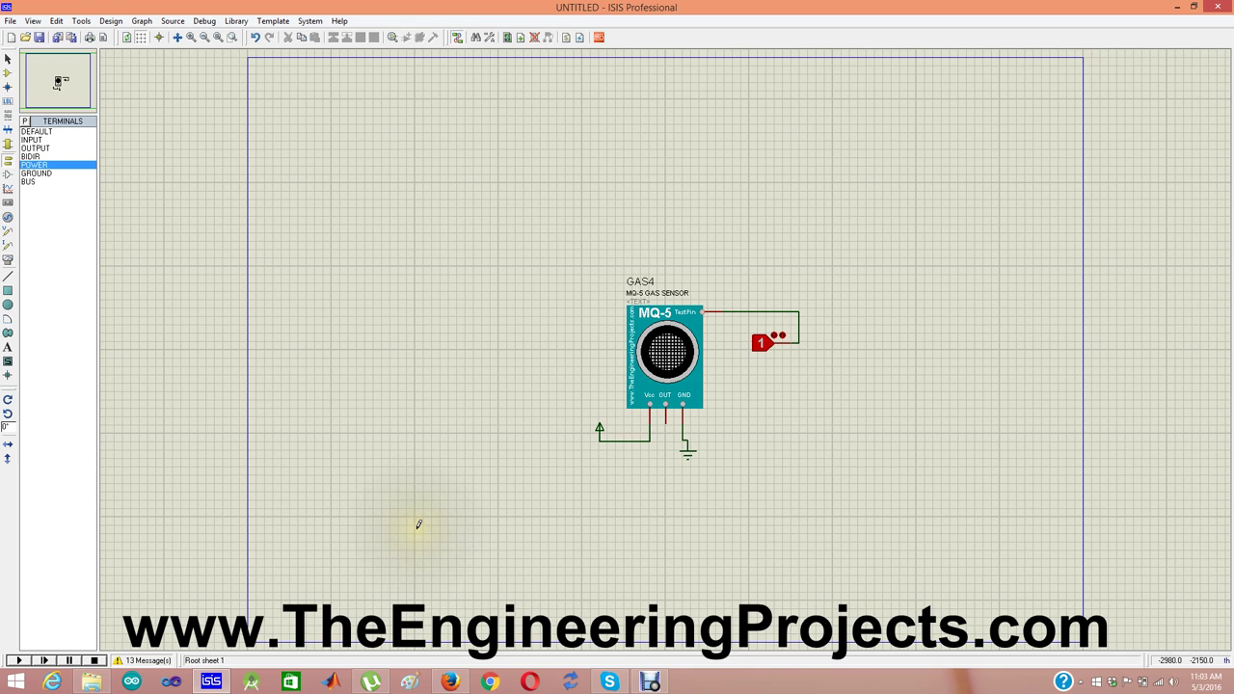